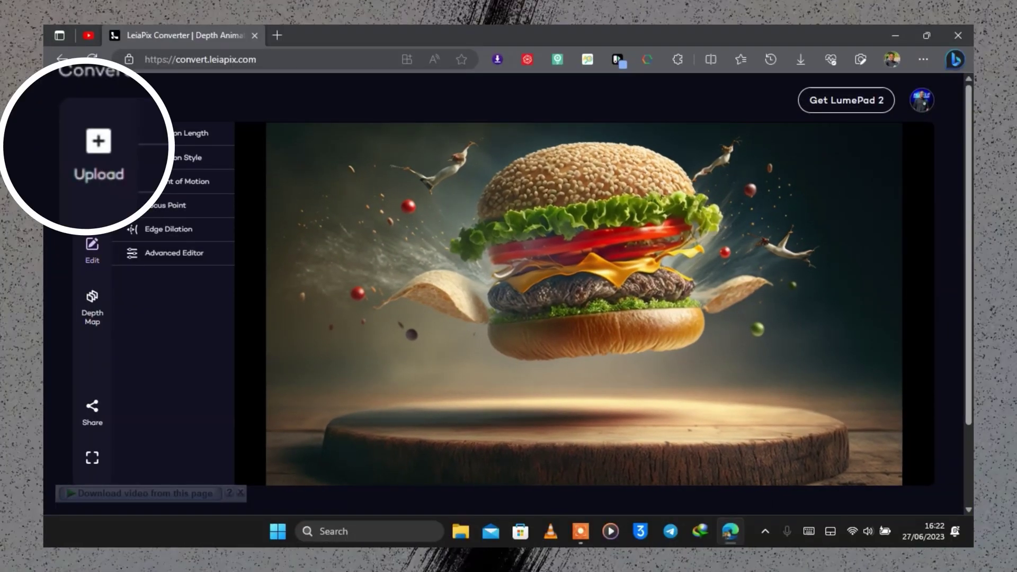
# Open the file picker for uploading an image and close it without choosing a file
pyautogui.click(90, 147)
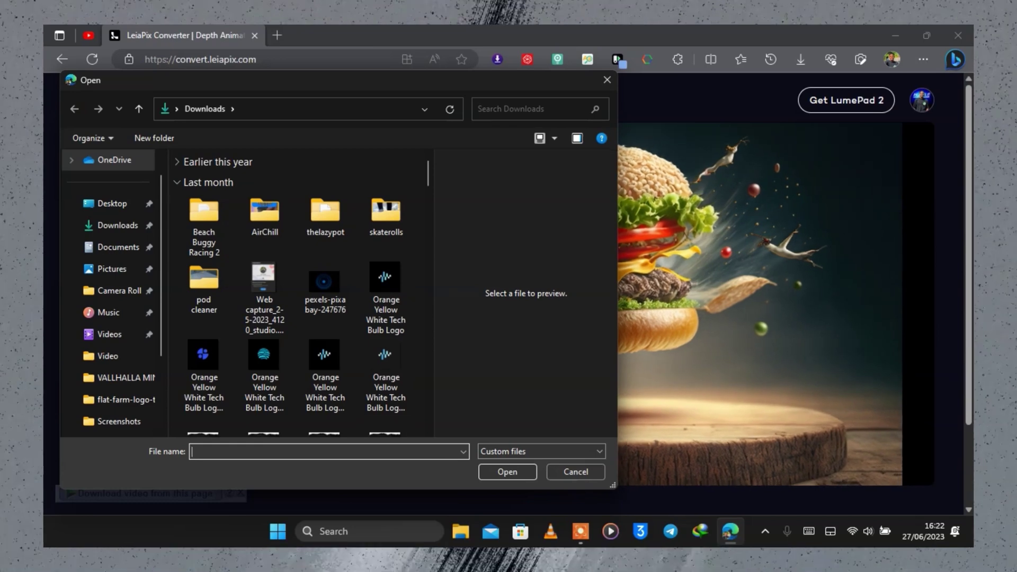
pyautogui.click(607, 79)
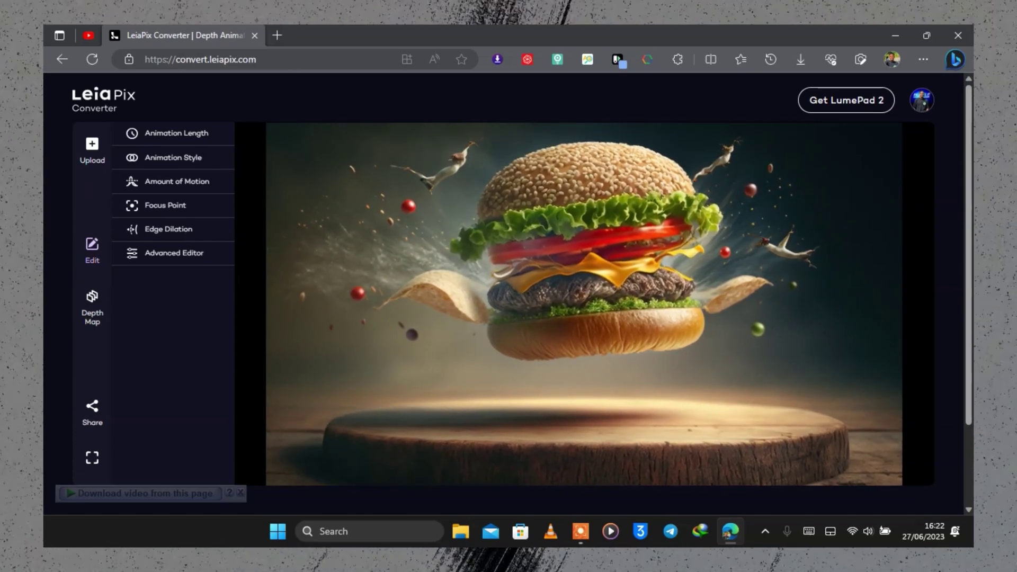
# Set the burger image's animation length to 6 seconds
pyautogui.click(177, 133)
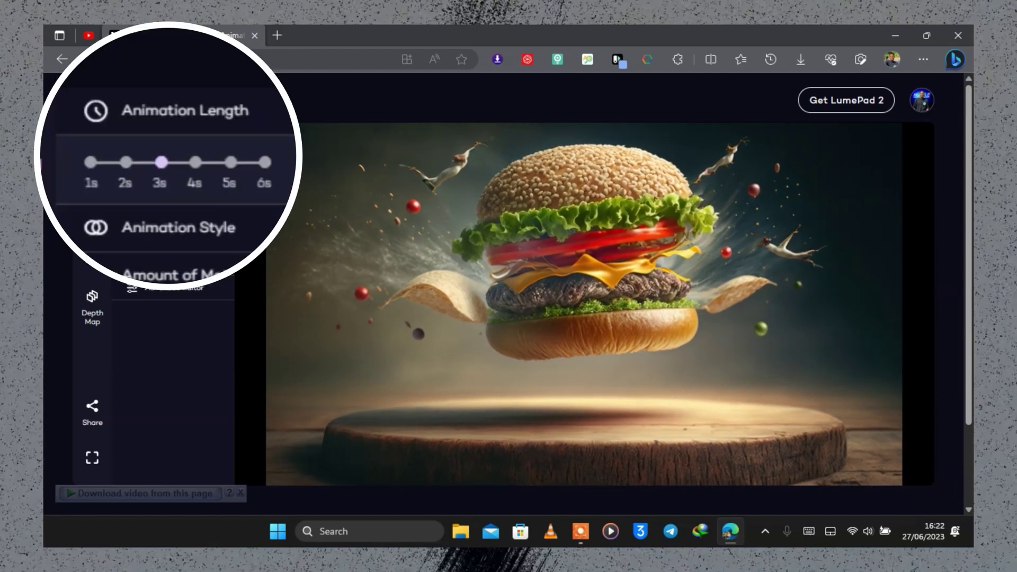
pyautogui.click(147, 159)
pyautogui.click(217, 159)
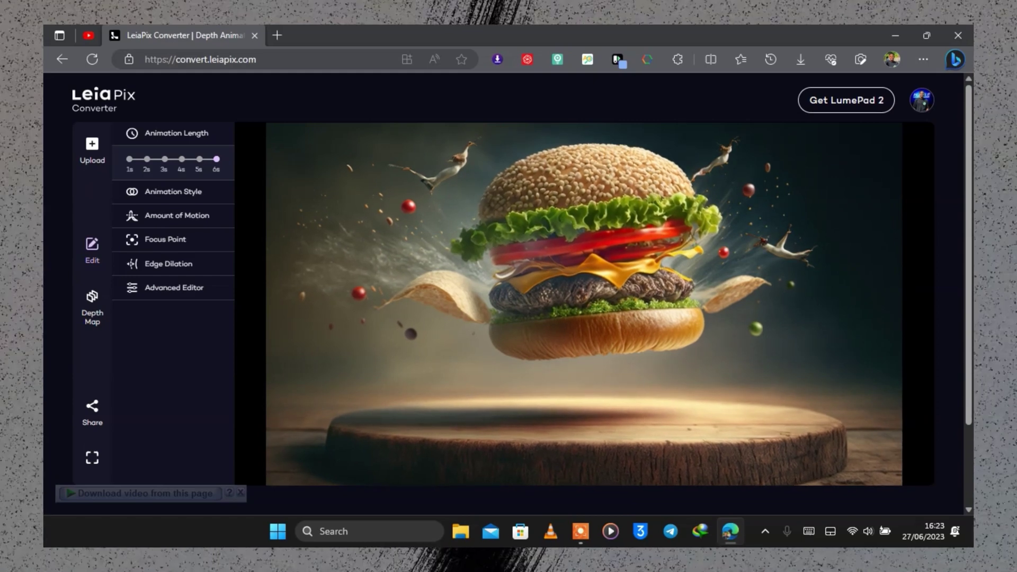
# Try the Horizontal, Wide Circle, Circle and Tall Circle animation styles and settle on Vertical
pyautogui.click(172, 192)
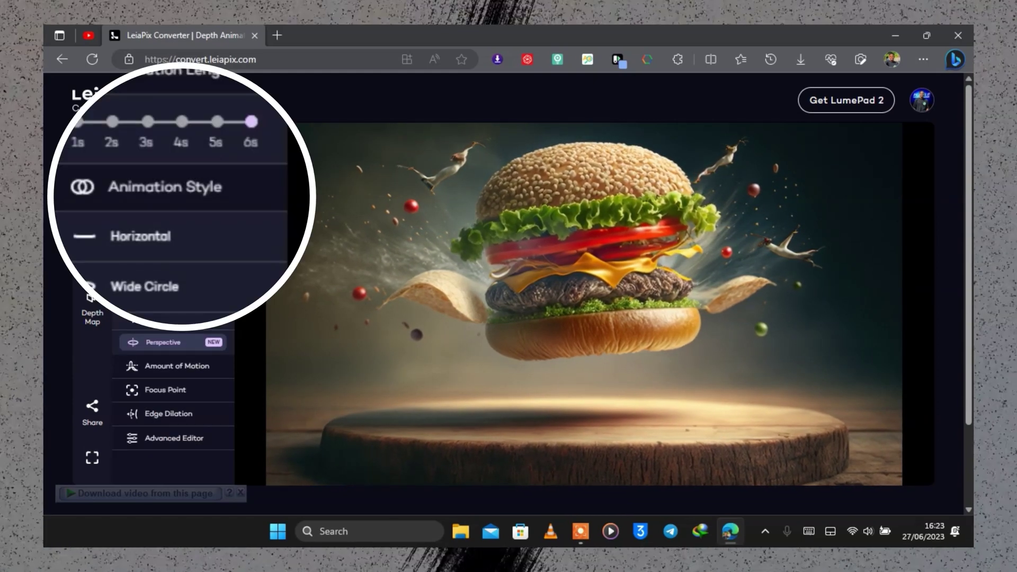
pyautogui.click(161, 217)
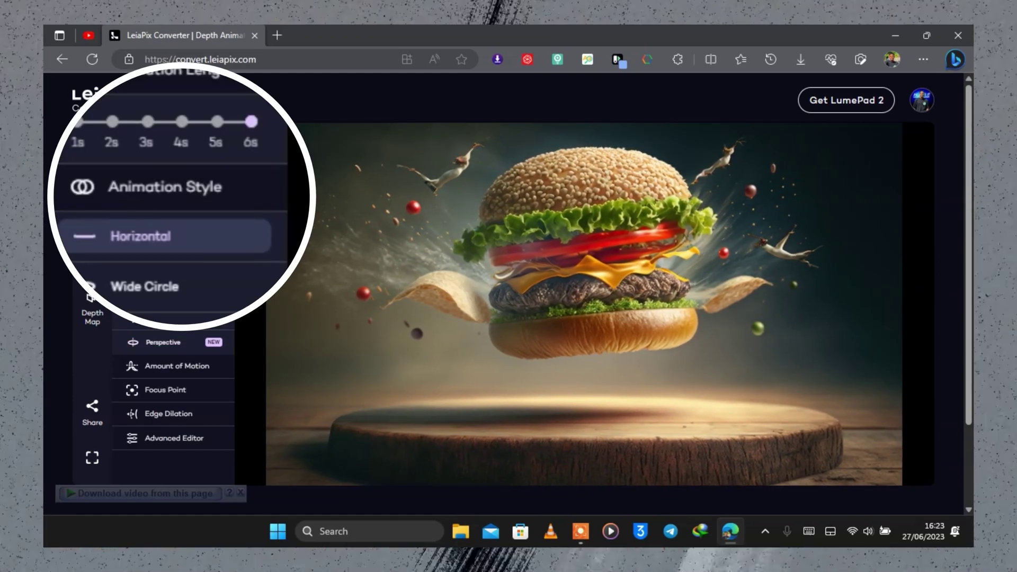
pyautogui.click(162, 241)
pyautogui.click(154, 266)
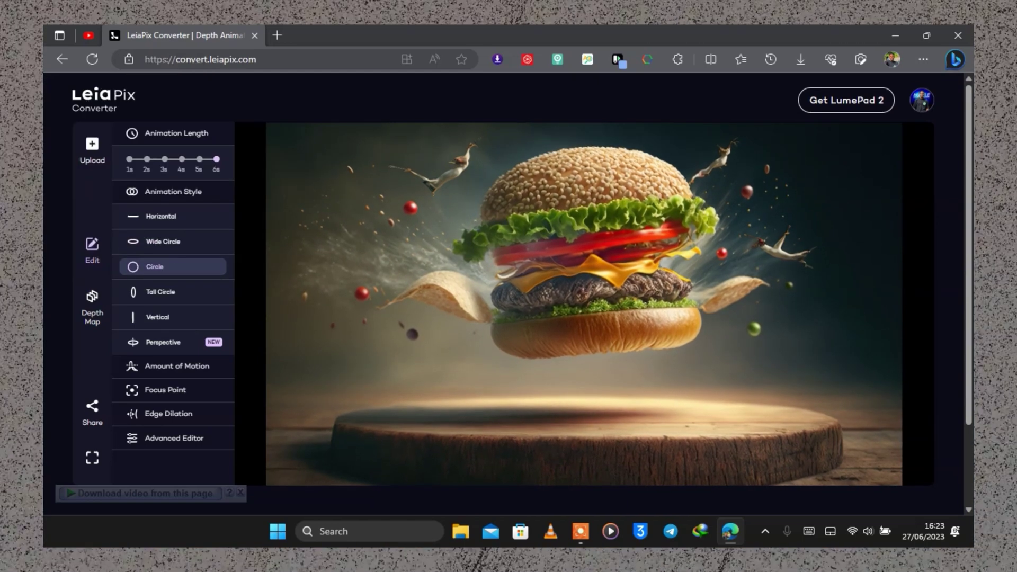
pyautogui.click(160, 292)
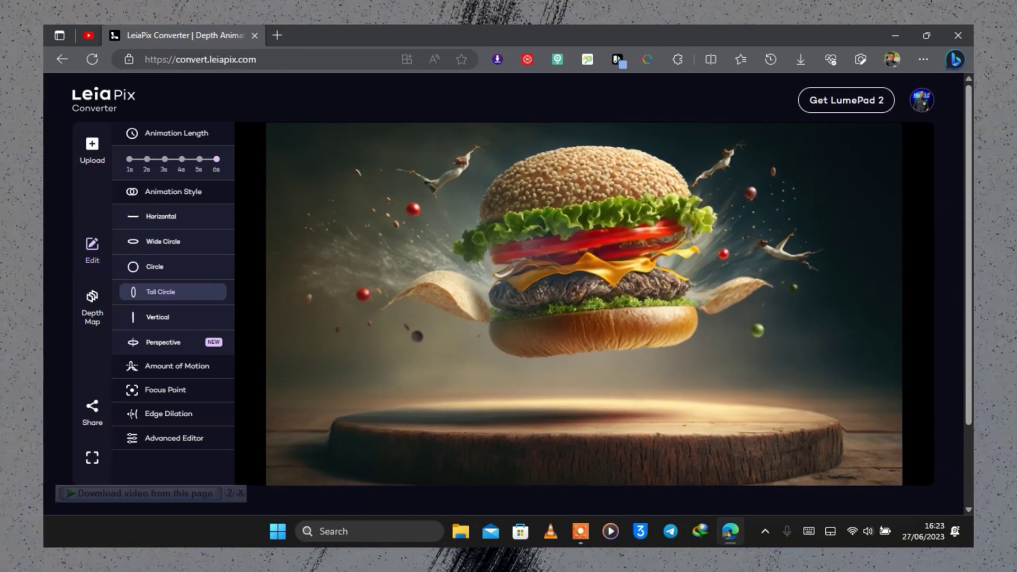
pyautogui.click(157, 317)
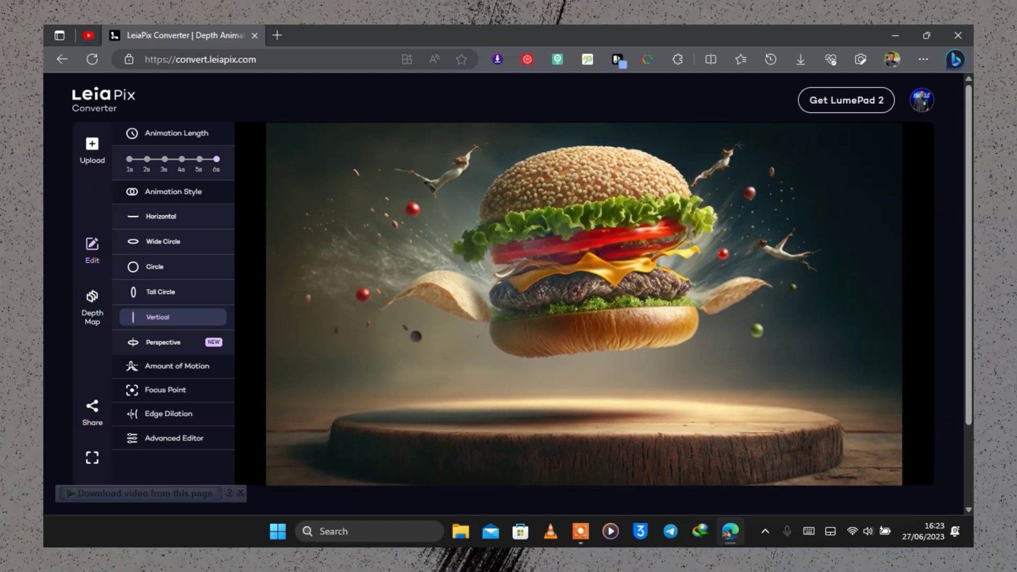
# Try the Less and Regular amounts of motion and set the animation to More
pyautogui.click(177, 366)
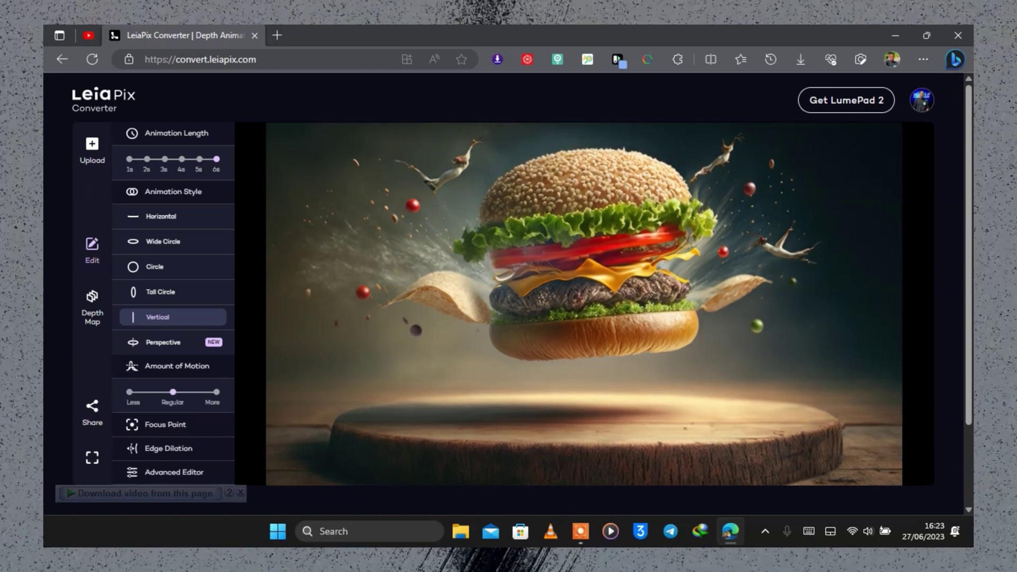
pyautogui.click(91, 409)
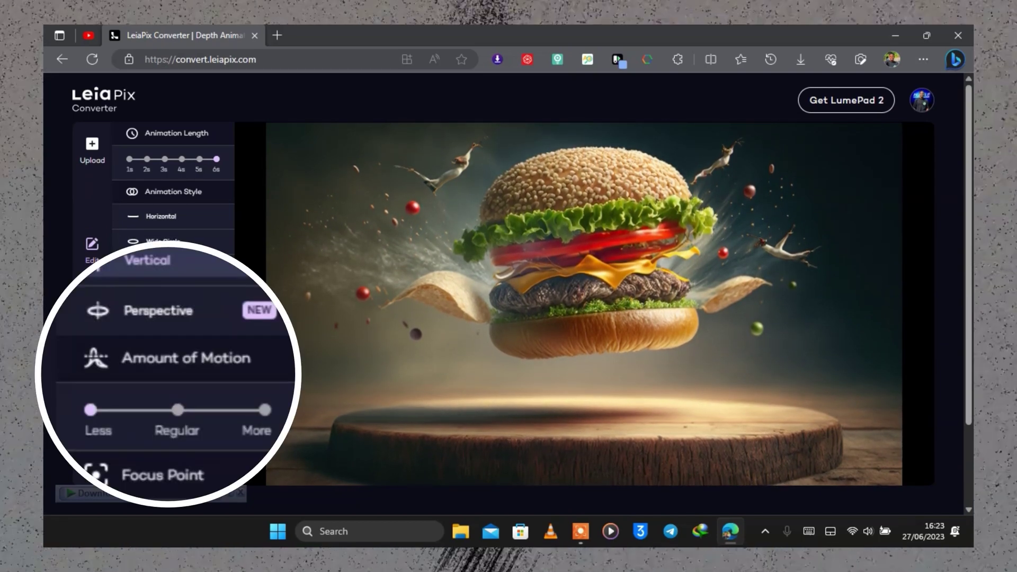
pyautogui.click(178, 410)
pyautogui.click(265, 409)
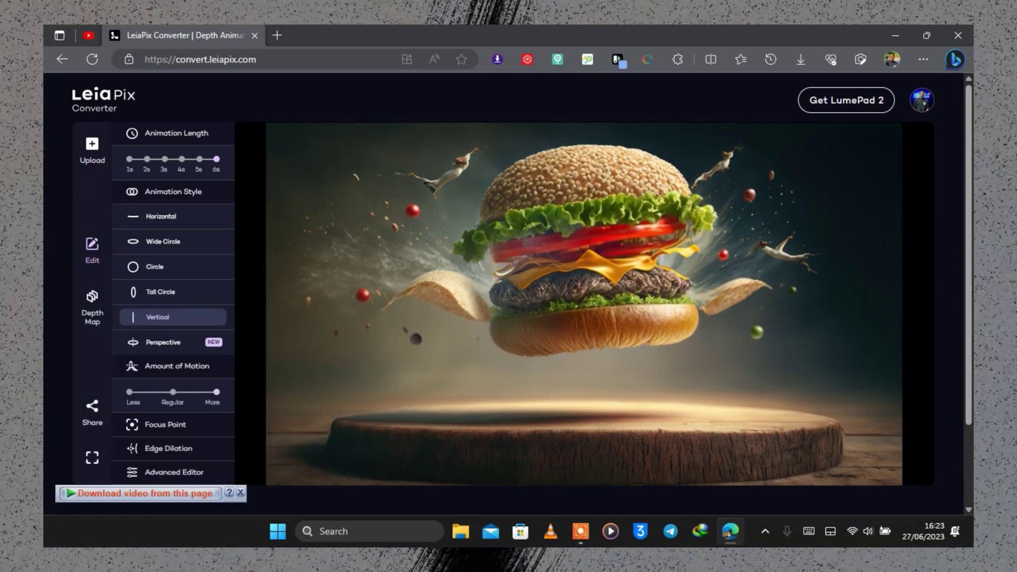
# Show the focus point options and set the edge dilation to 1.0
pyautogui.click(165, 424)
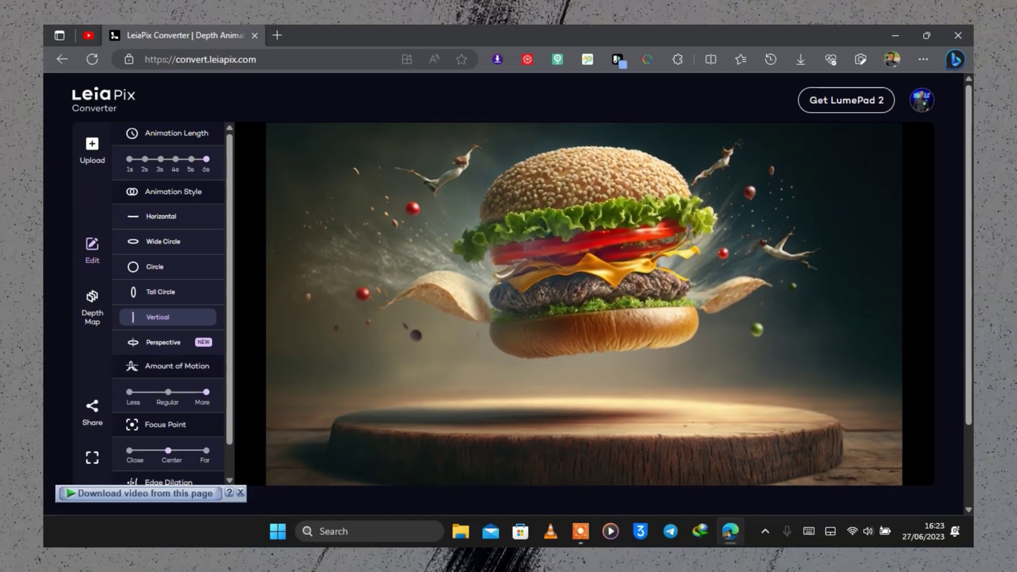
pyautogui.scroll(-1, 168, 302)
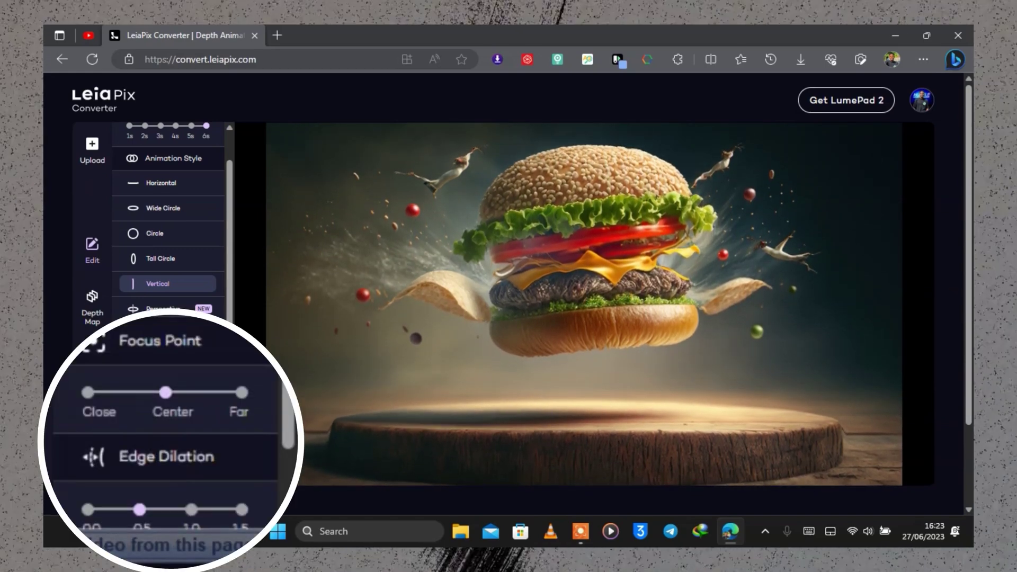
pyautogui.scroll(-1, 168, 302)
pyautogui.click(191, 439)
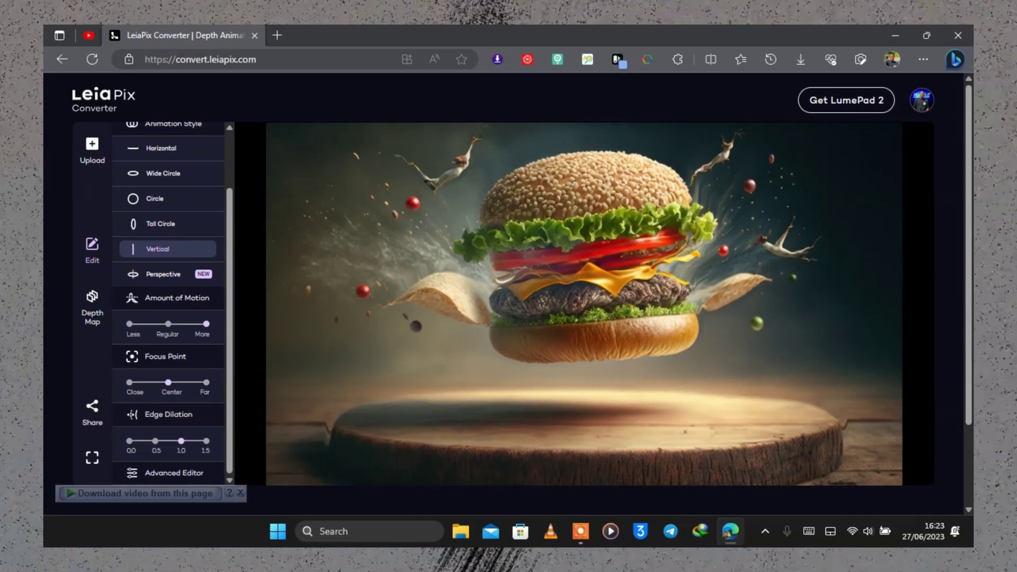
pyautogui.scroll(1, 168, 302)
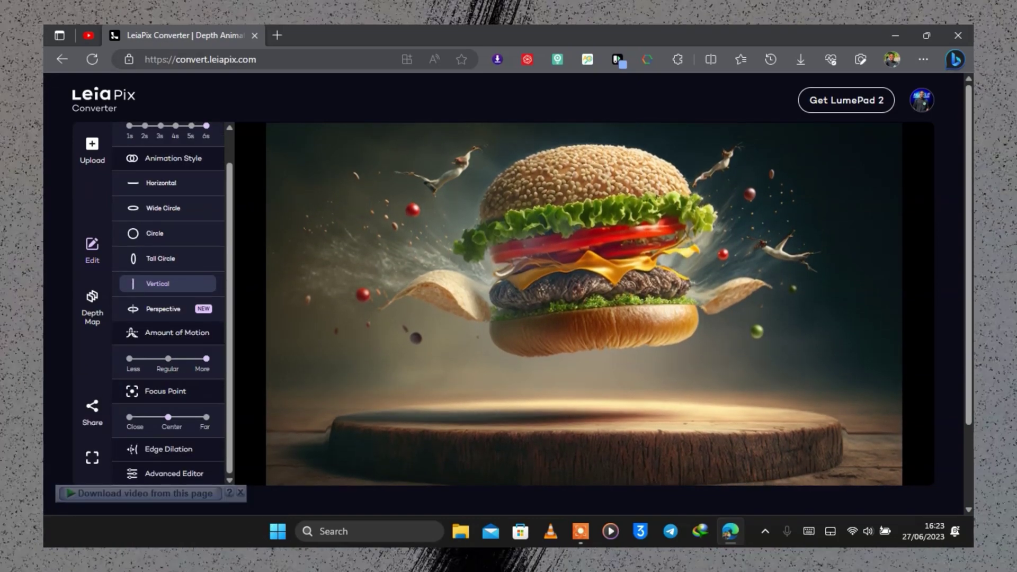
pyautogui.click(169, 424)
# Open the Advanced Editor and look over the amplitude and phase settings for each axis
pyautogui.click(169, 473)
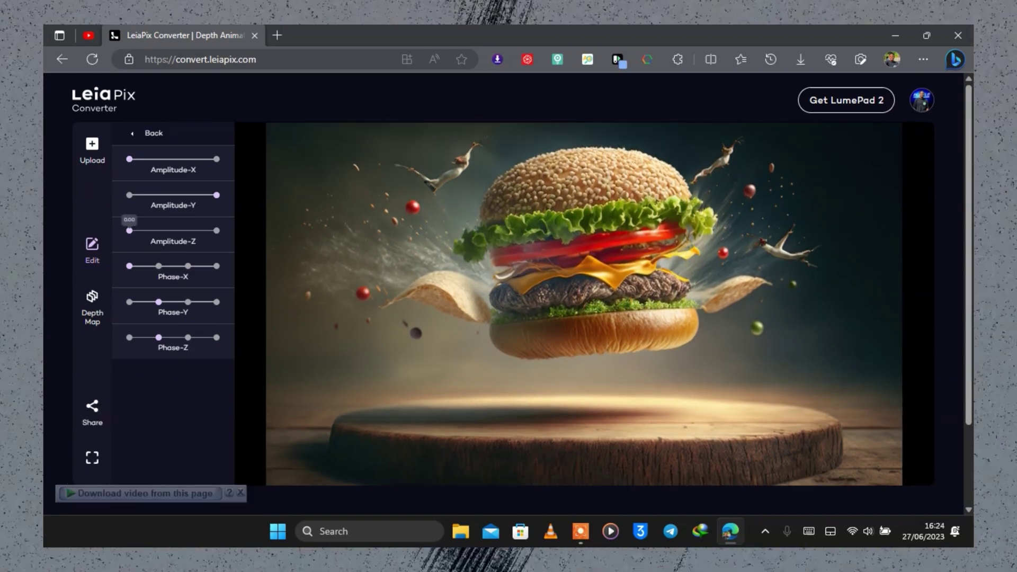
pyautogui.moveTo(130, 159)
pyautogui.moveTo(129, 266)
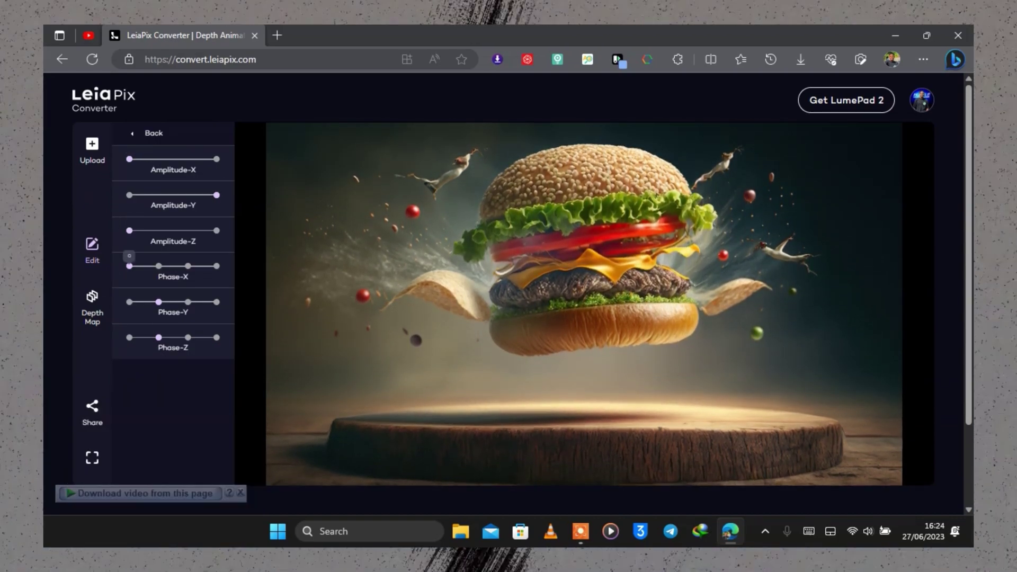
# Open the depth map editor and raise the brush size and opacity to about the middle of their ranges
pyautogui.click(92, 307)
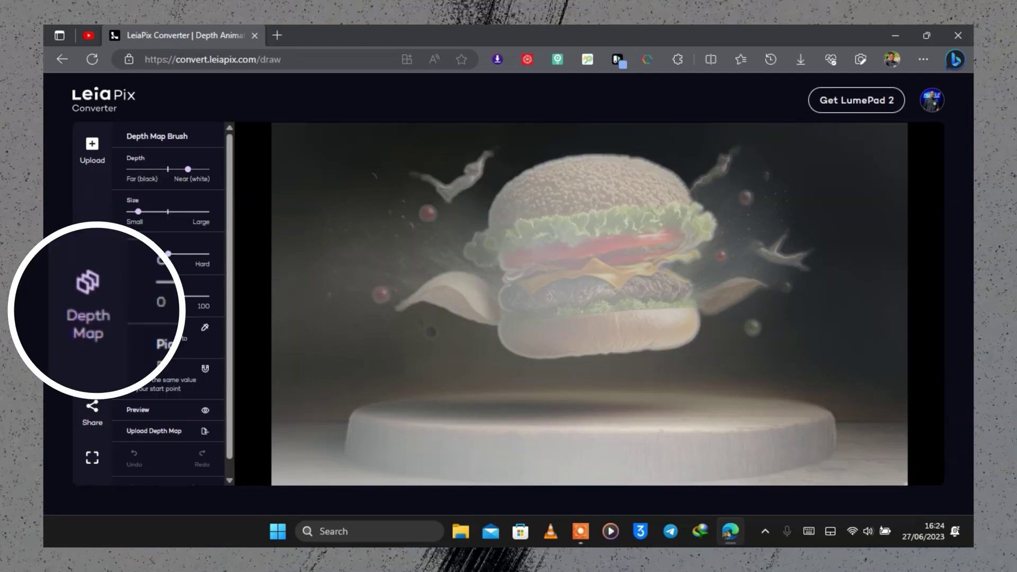
pyautogui.moveTo(138, 212); pyautogui.dragTo(174, 211)
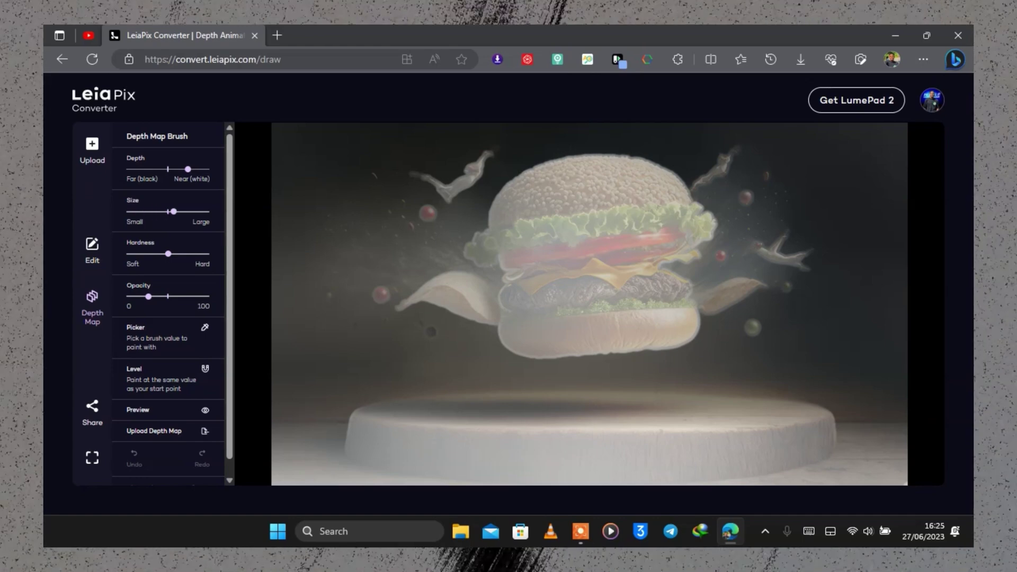
pyautogui.moveTo(144, 285); pyautogui.dragTo(166, 296)
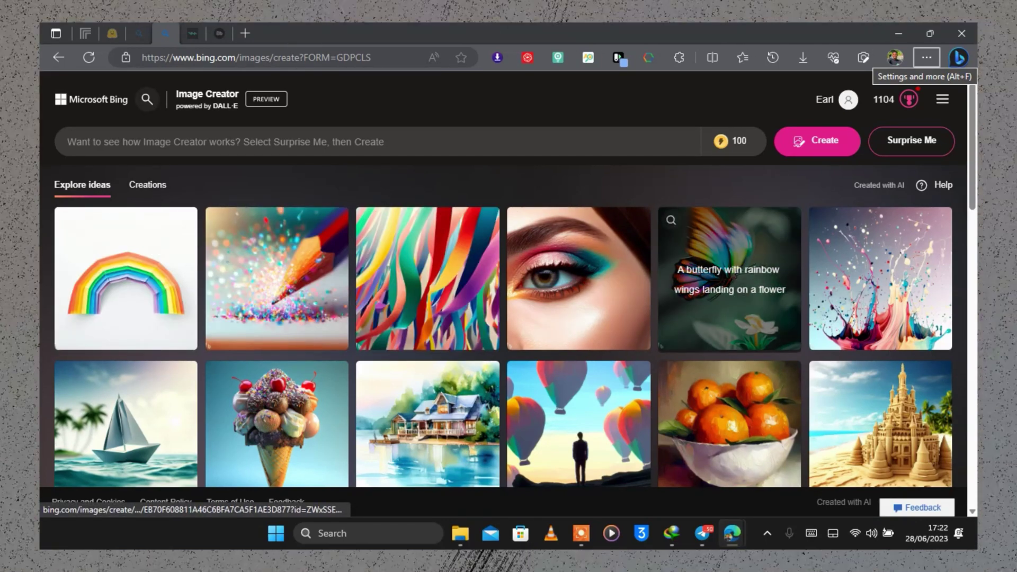
# Open the example image of a flamingo running through the neighborhood in Bing Image Creator's idea gallery and download it
pyautogui.scroll(-10, 881, 278)
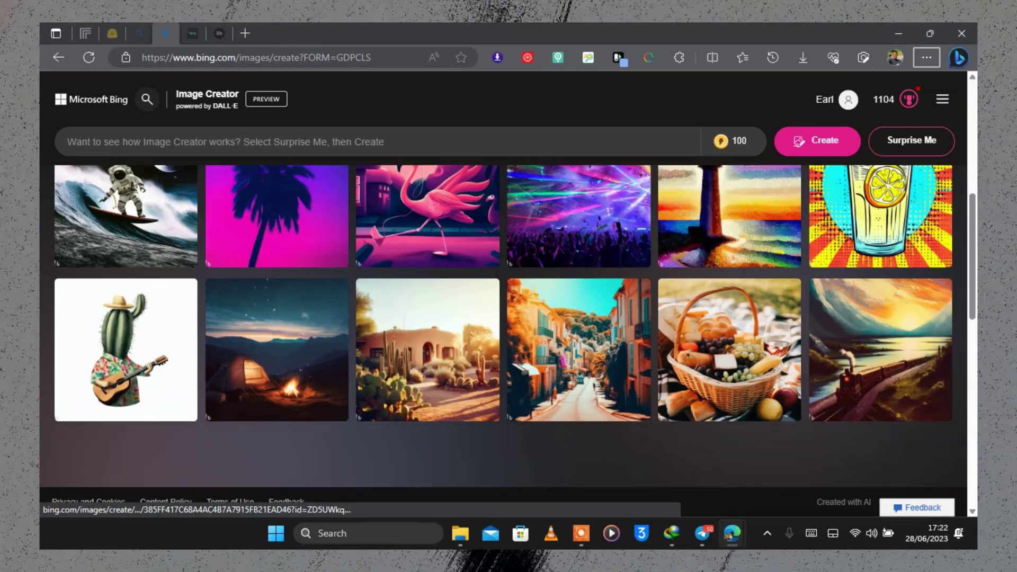
pyautogui.scroll(10, 276, 381)
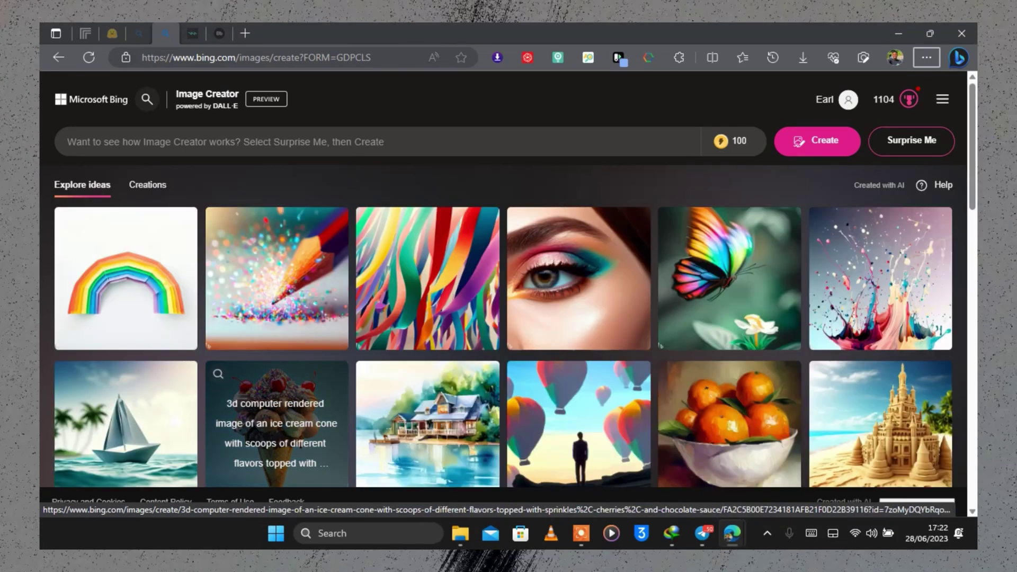
pyautogui.scroll(-10, 731, 323)
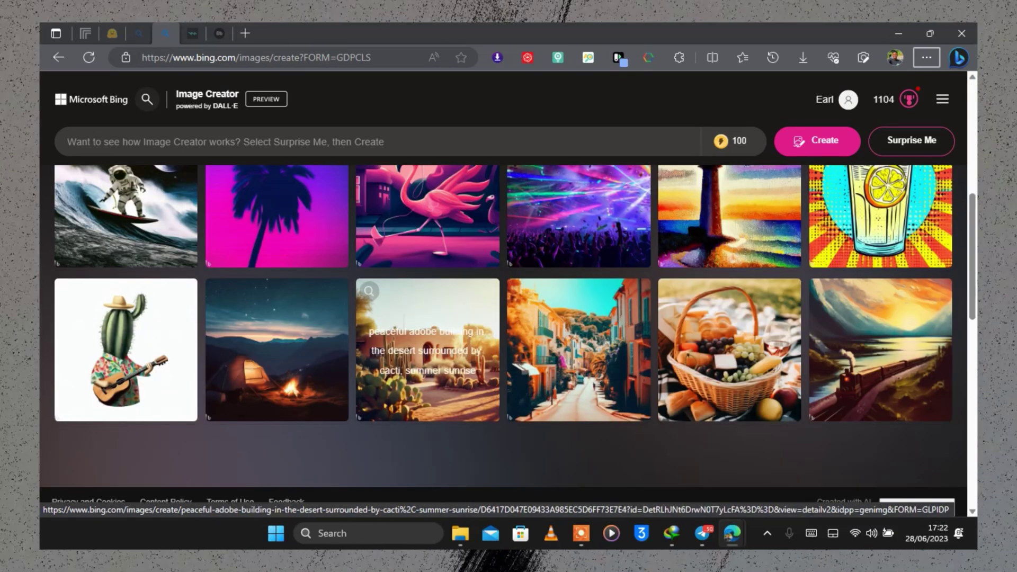
pyautogui.click(428, 217)
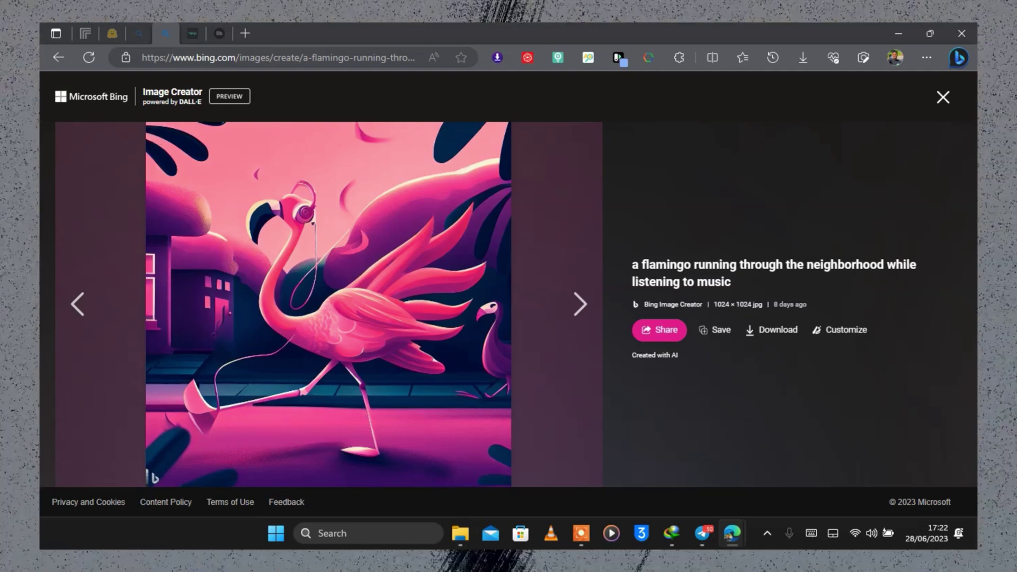
pyautogui.moveTo(705, 264); pyautogui.dragTo(775, 265)
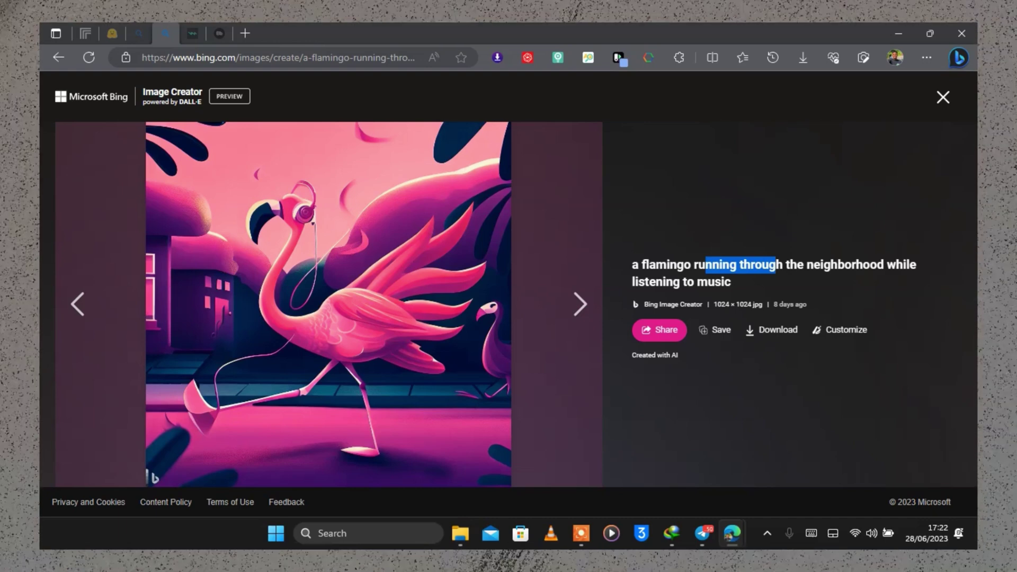
pyautogui.click(771, 330)
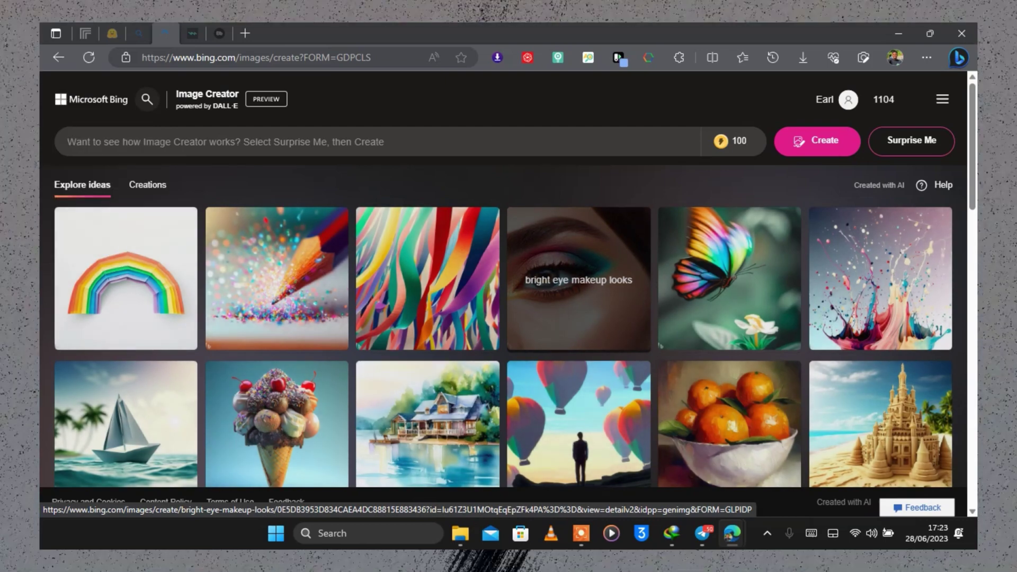
# Review the earlier creations, open the viking village image set and check what the boost counter means
pyautogui.click(147, 185)
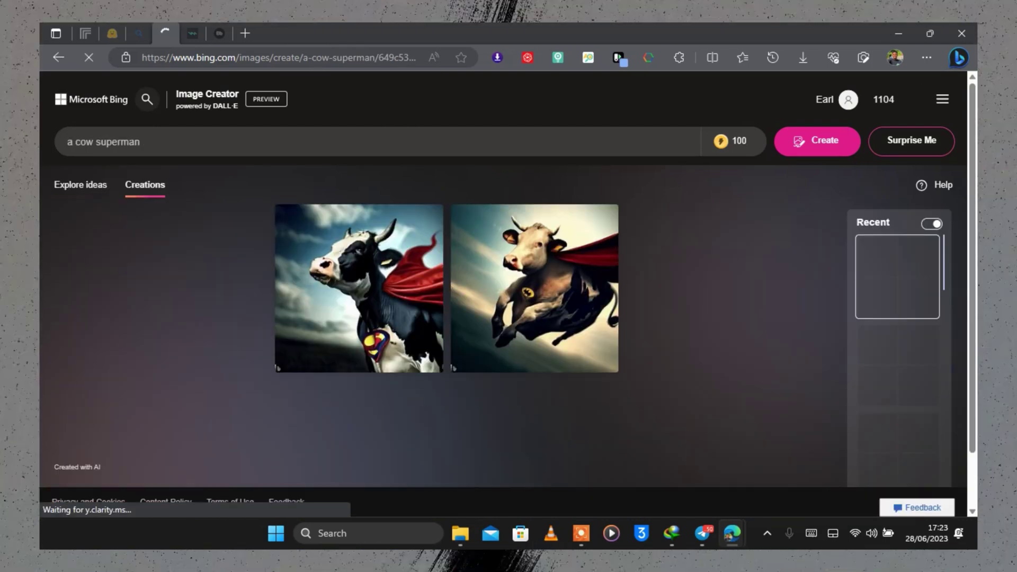
pyautogui.scroll(-1, 535, 344)
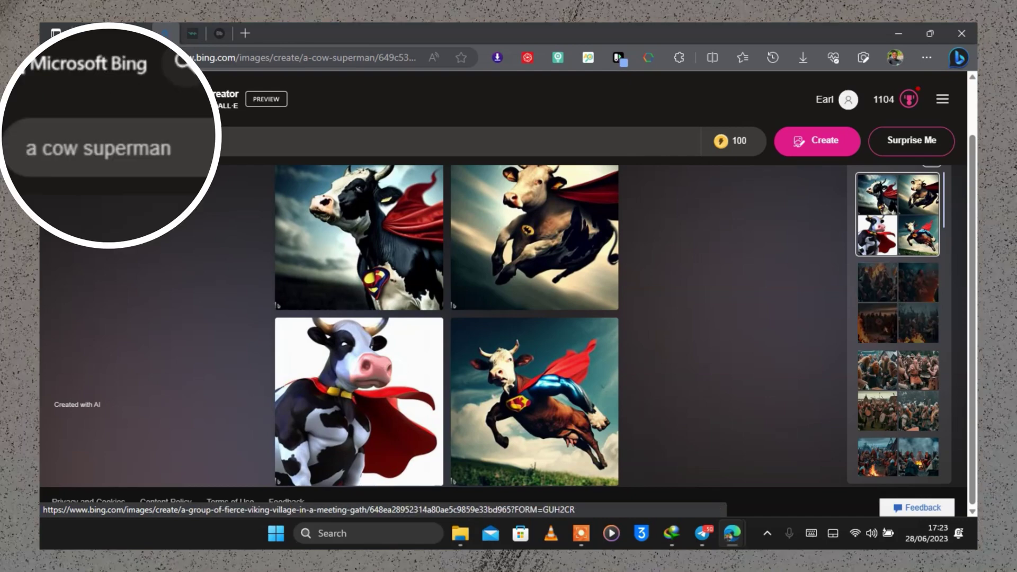
pyautogui.click(897, 302)
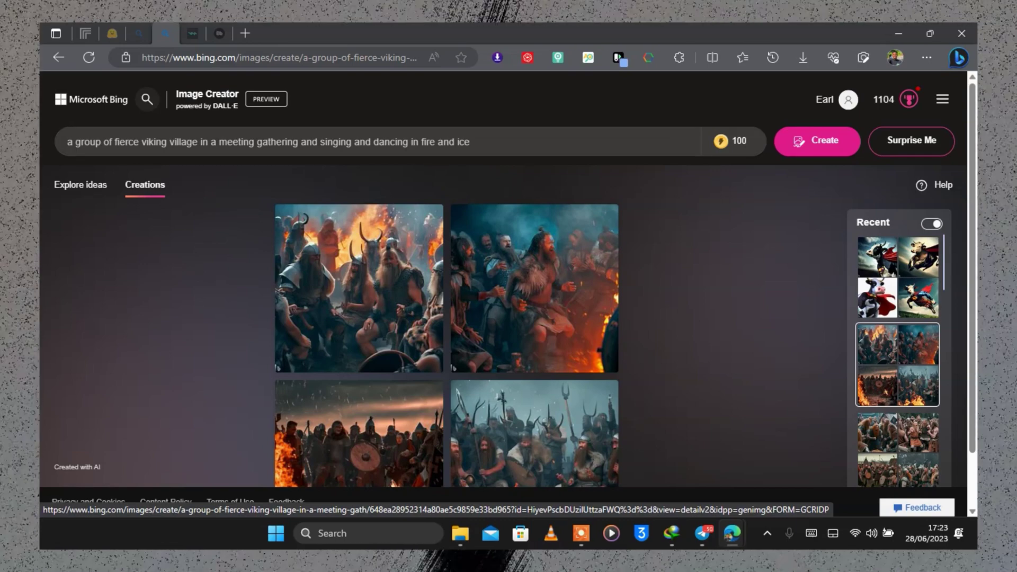
pyautogui.moveTo(731, 141)
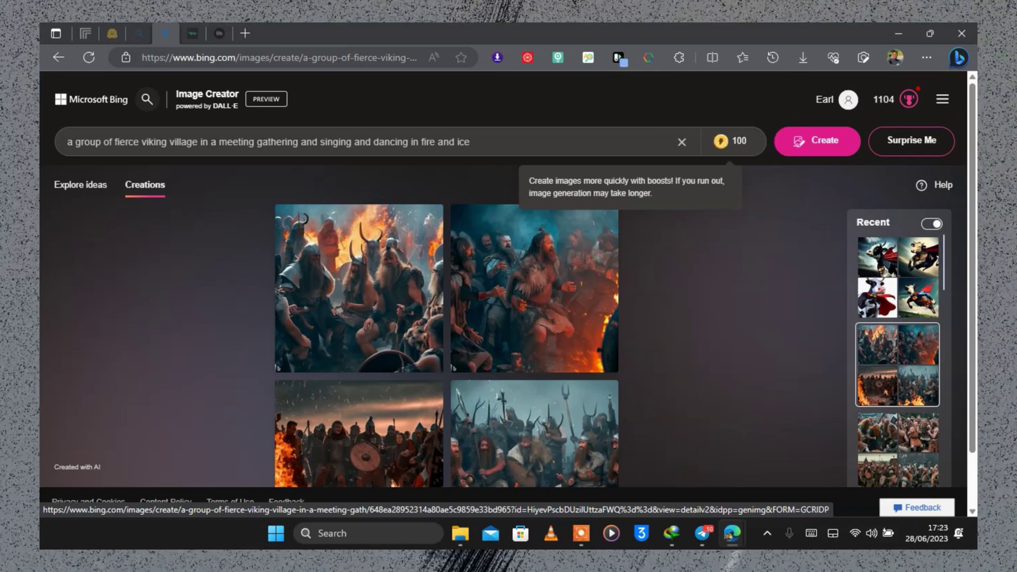
pyautogui.click(534, 288)
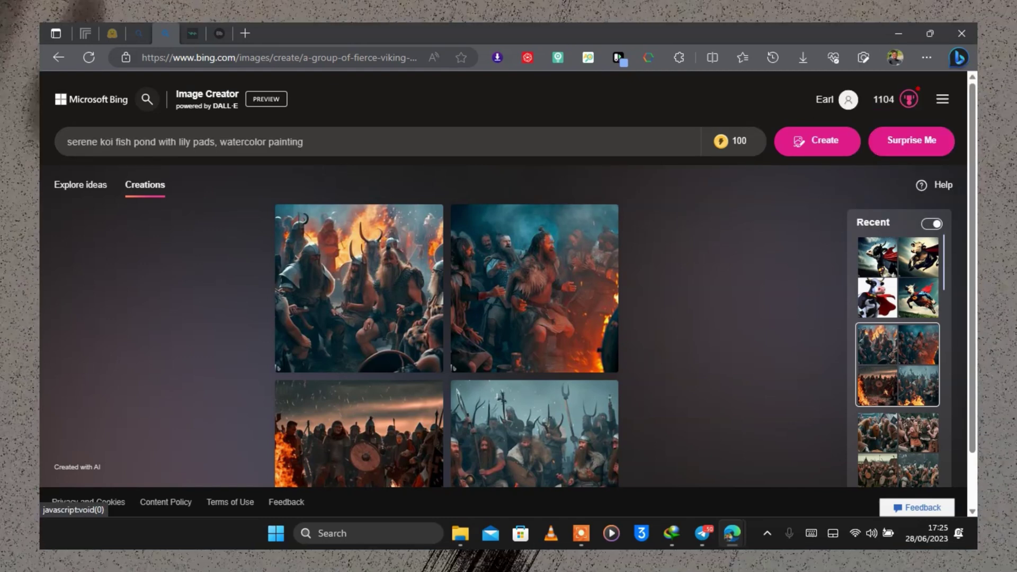
# Generate images from the prompt "serene koi fish pond with lily pads, watercolor painting"
pyautogui.scroll(-1, 509, 318)
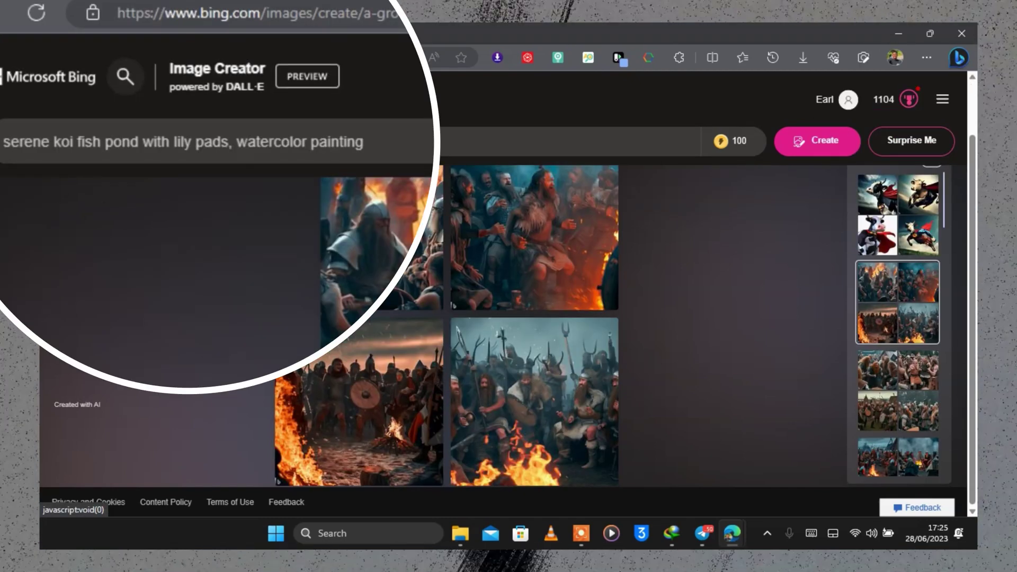
pyautogui.scroll(1, 508, 318)
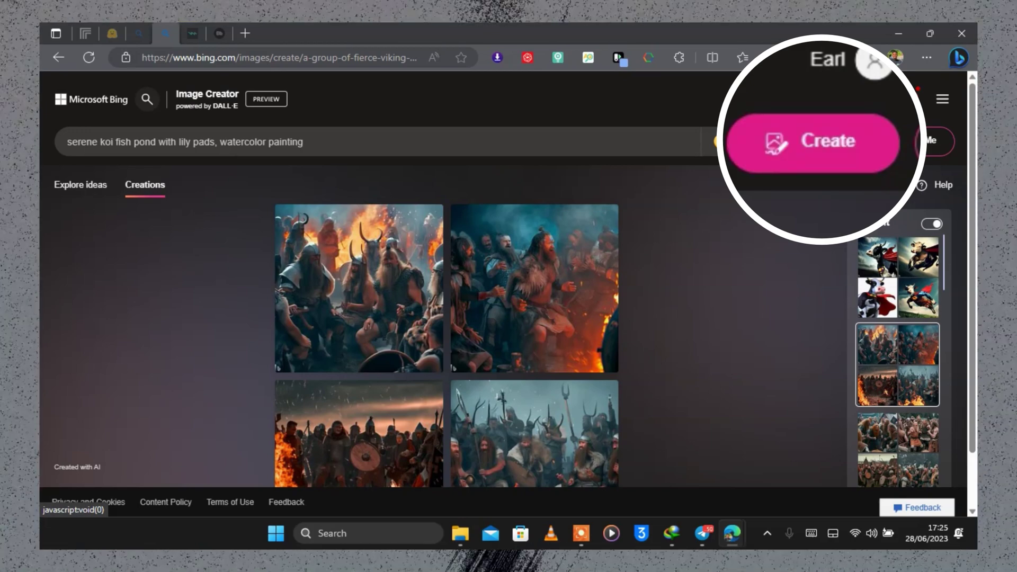
pyautogui.click(817, 141)
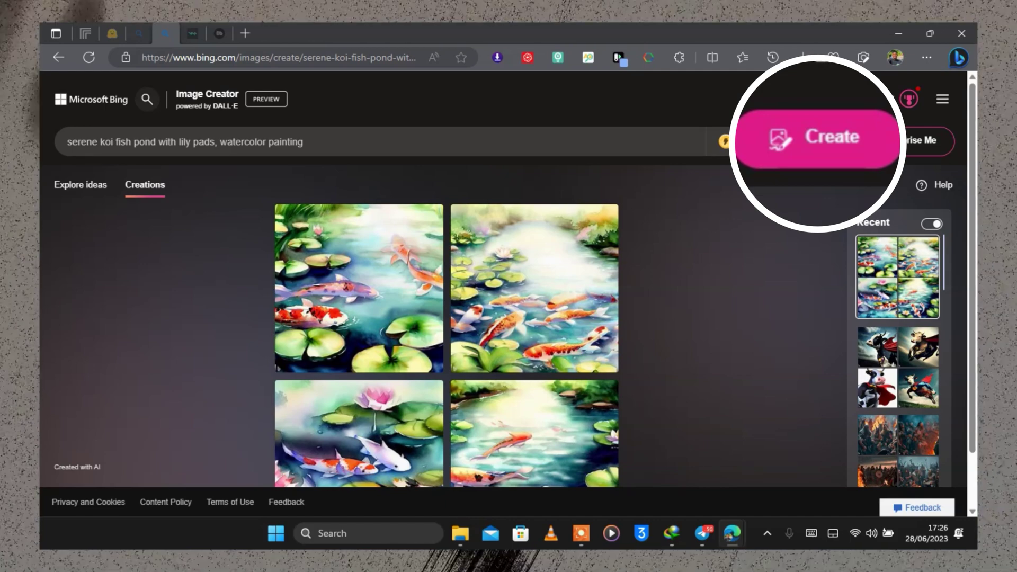
# Generate another image set from the koi pond prompt, and generate images from the prompt "a cow dancing"
pyautogui.click(817, 141)
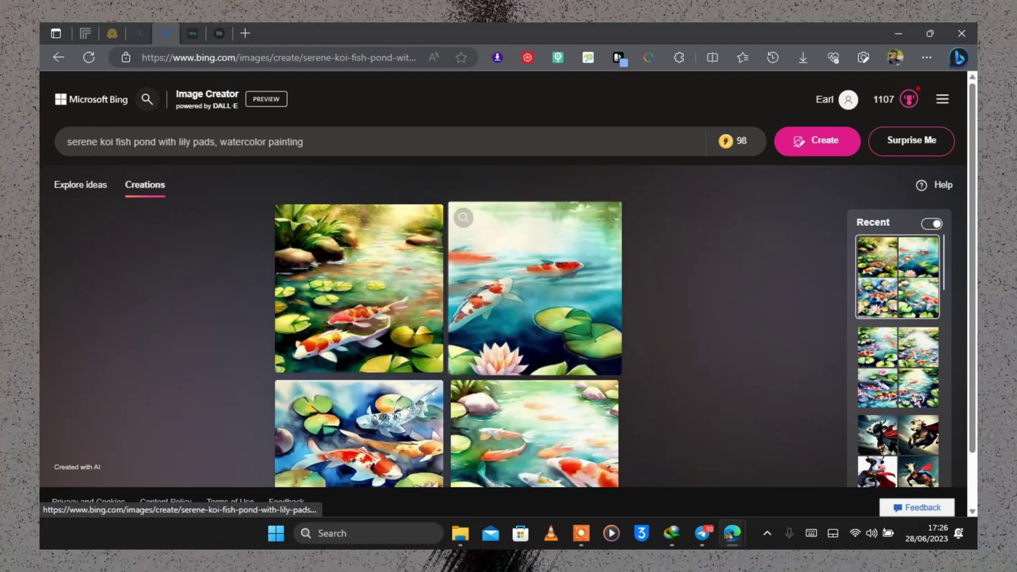
pyautogui.scroll(-1, 461, 327)
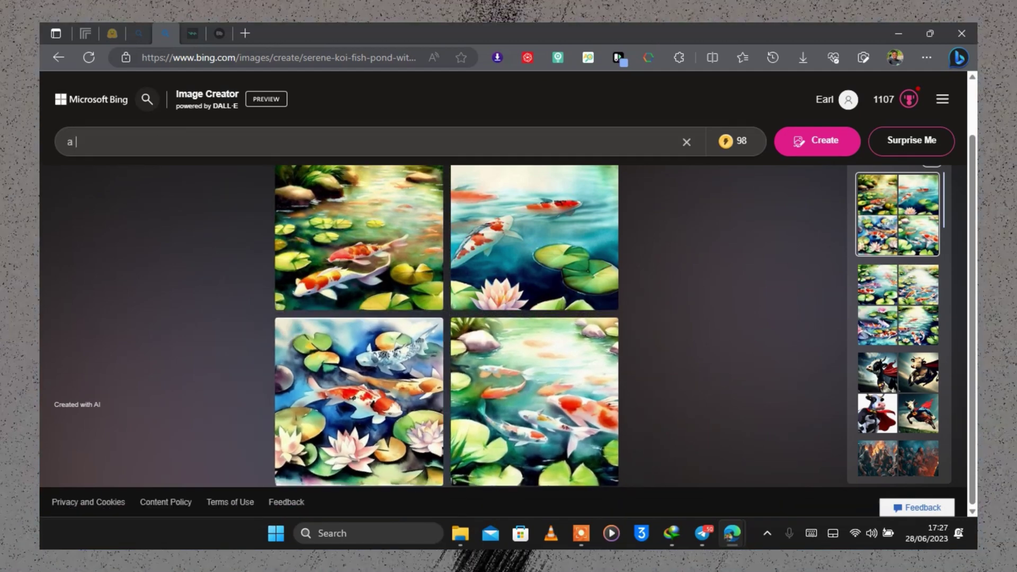
pyautogui.write('cow ')
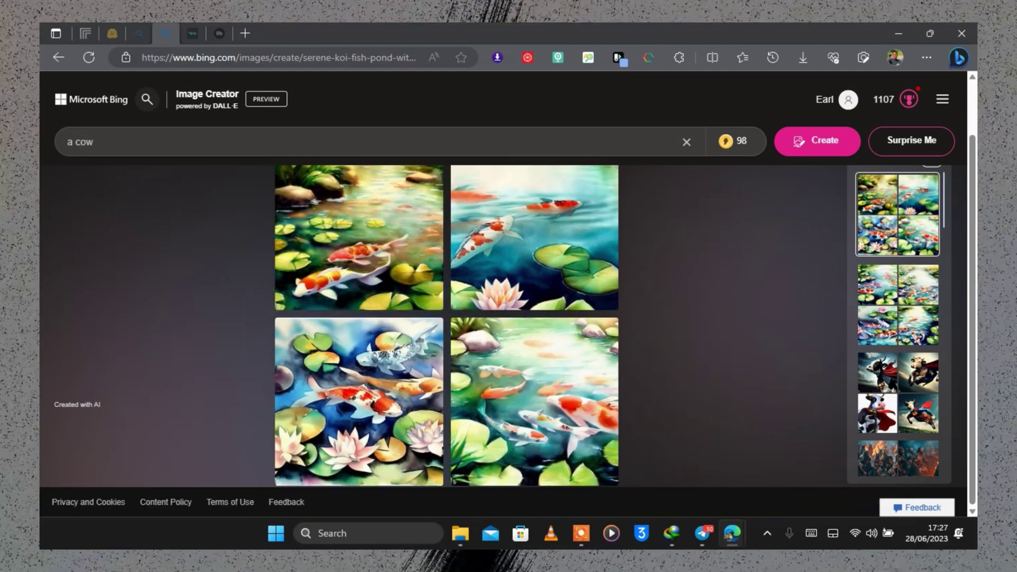
pyautogui.write('ancing ')
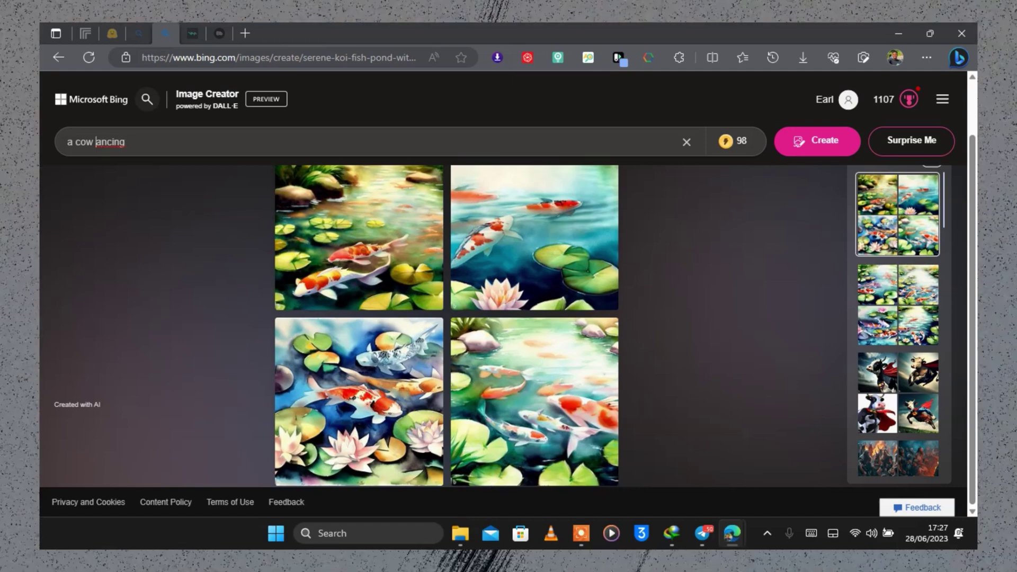
pyautogui.write('d')
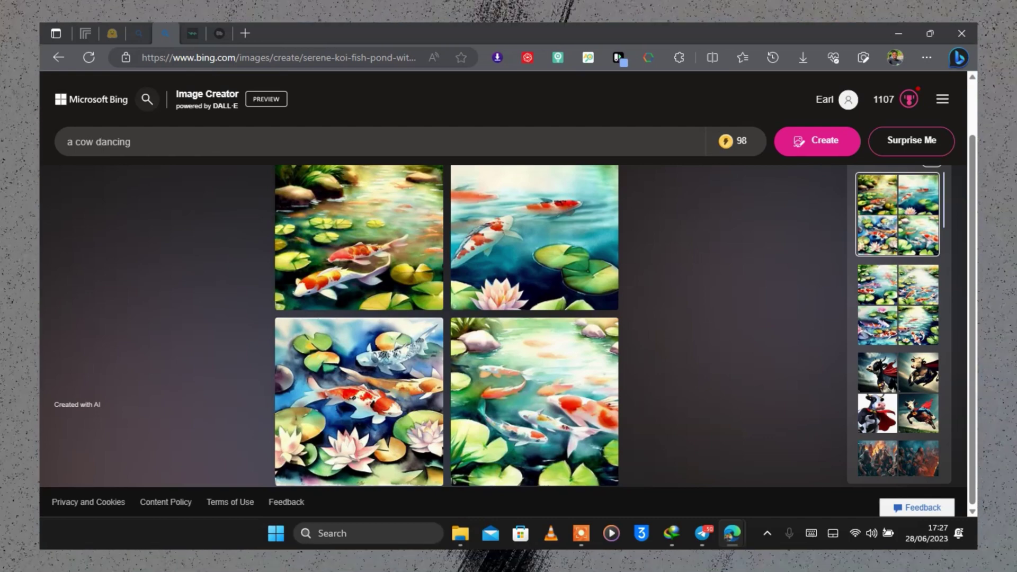
pyautogui.press('Return')
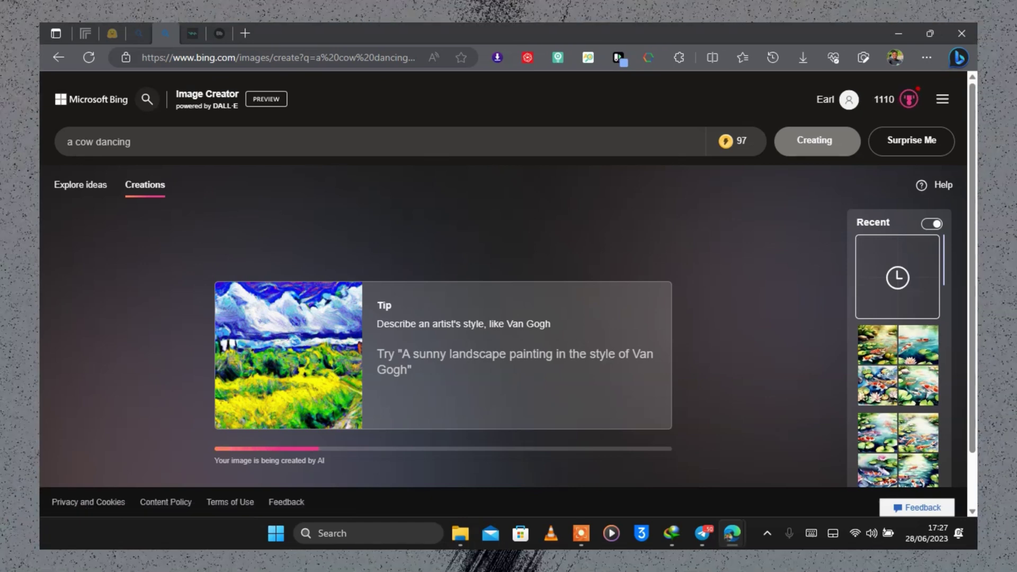
# Open one of the dancing cow images at full size and use its download and save options
pyautogui.click(535, 288)
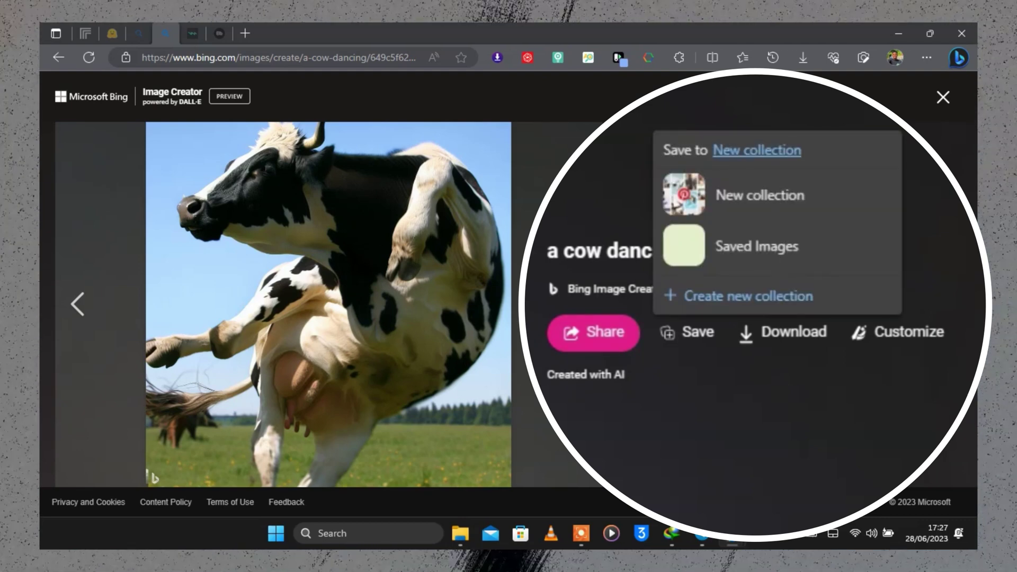
pyautogui.click(772, 321)
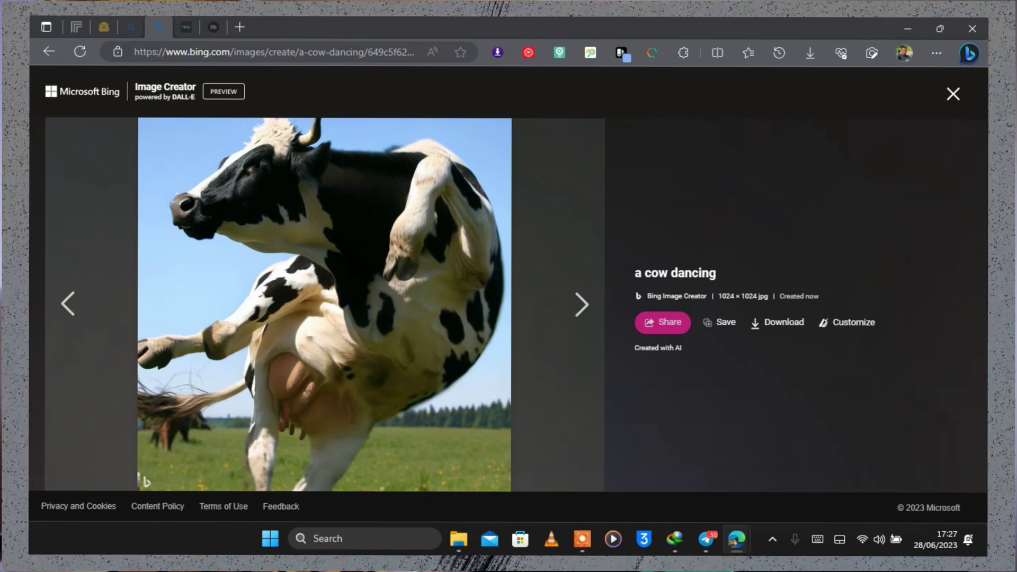
pyautogui.click(719, 322)
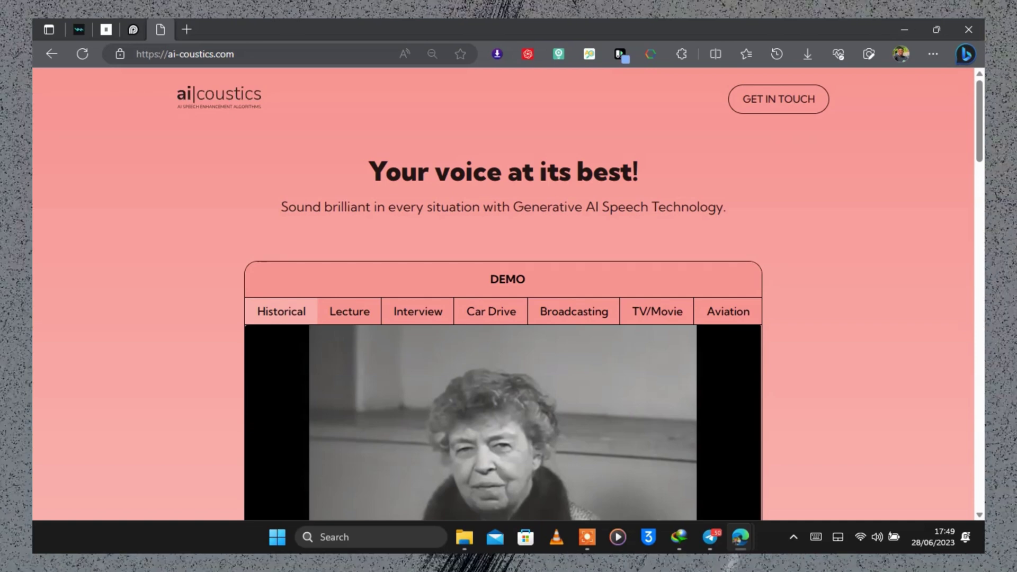
# On the ai-coustics site, play the Car Drive demo and compare its original audio with Enhanced Medium and Enhanced Full
pyautogui.scroll(-5, 504, 294)
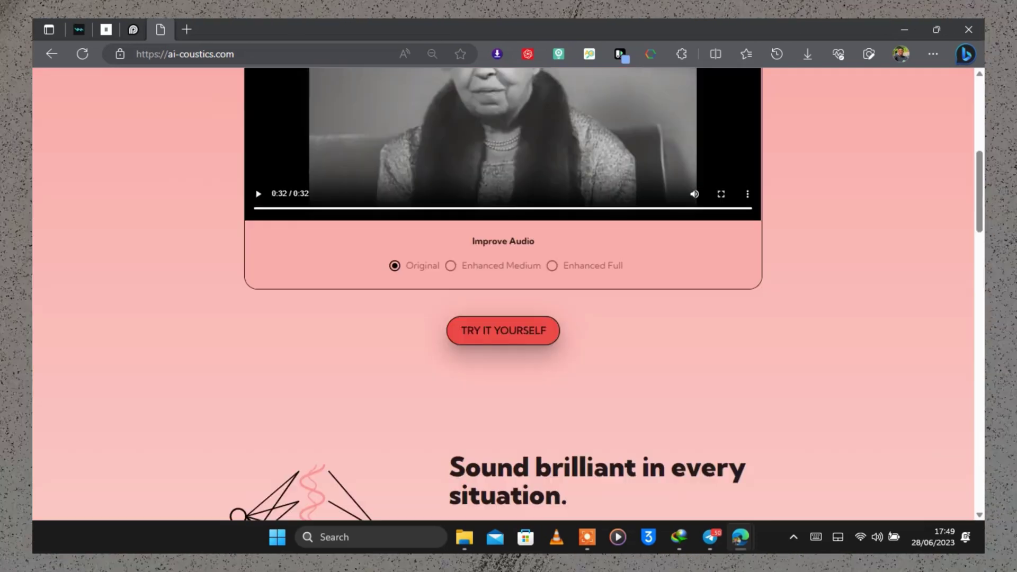
pyautogui.scroll(5, 503, 294)
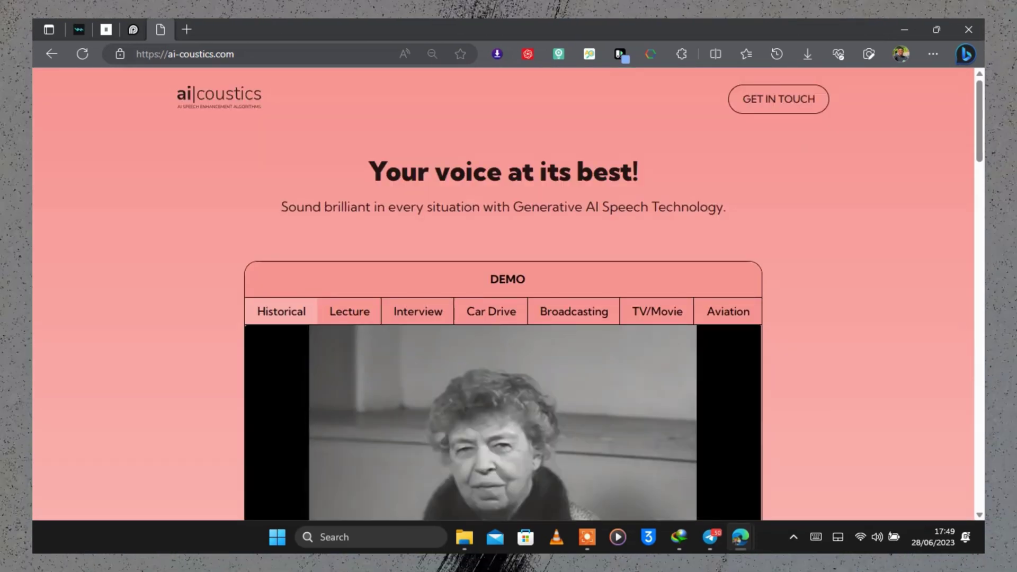
pyautogui.scroll(-2, 503, 294)
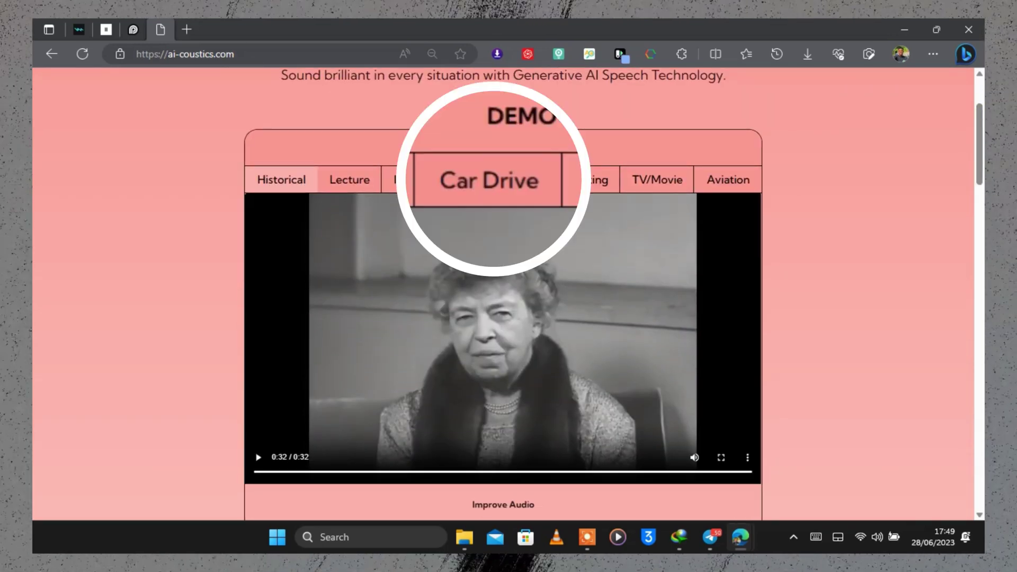
pyautogui.click(491, 180)
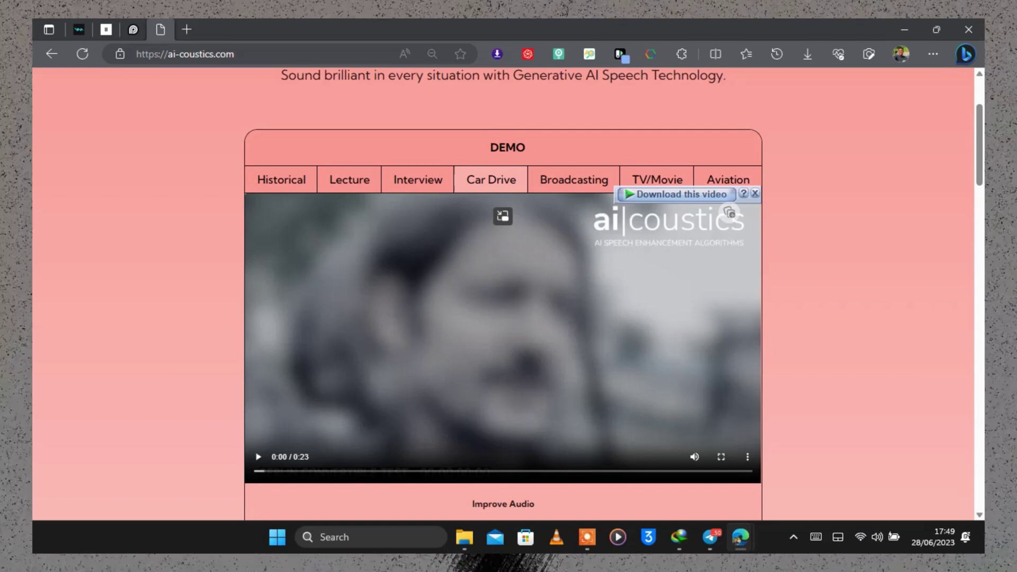
pyautogui.click(258, 457)
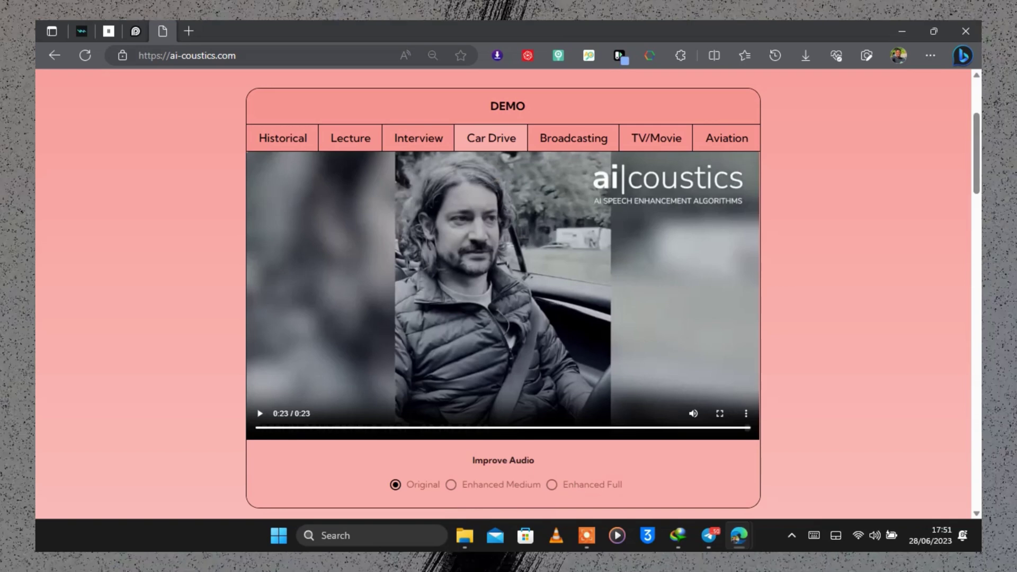
pyautogui.click(451, 484)
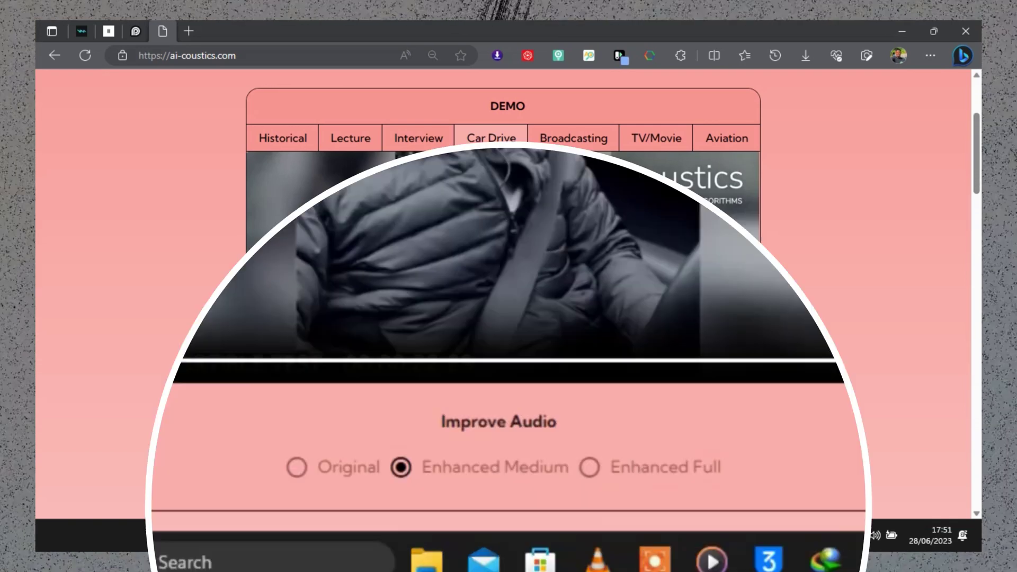
pyautogui.click(589, 467)
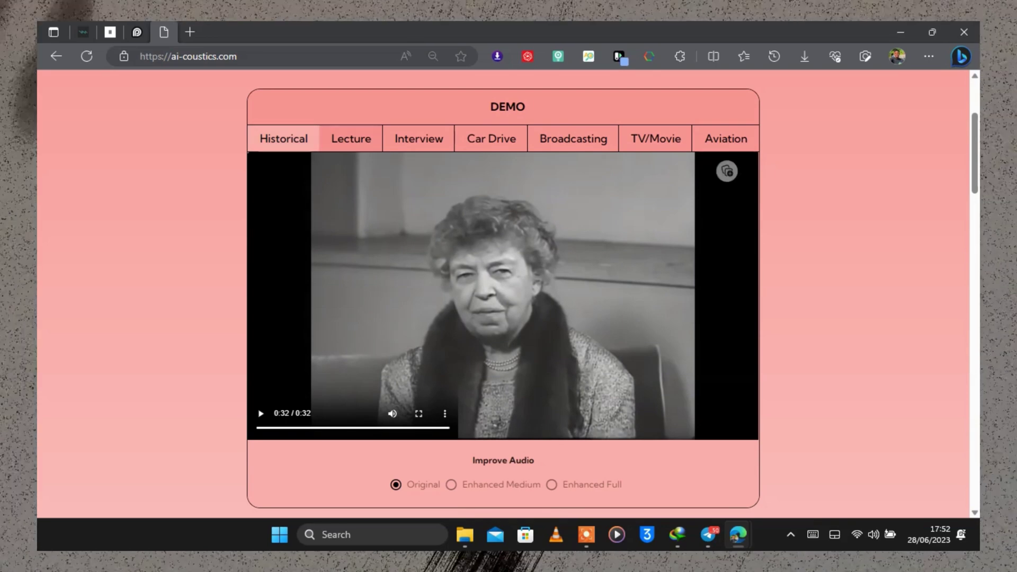
# Look through the Lecture, Interview, TV/Movie and Aviation demos
pyautogui.click(350, 138)
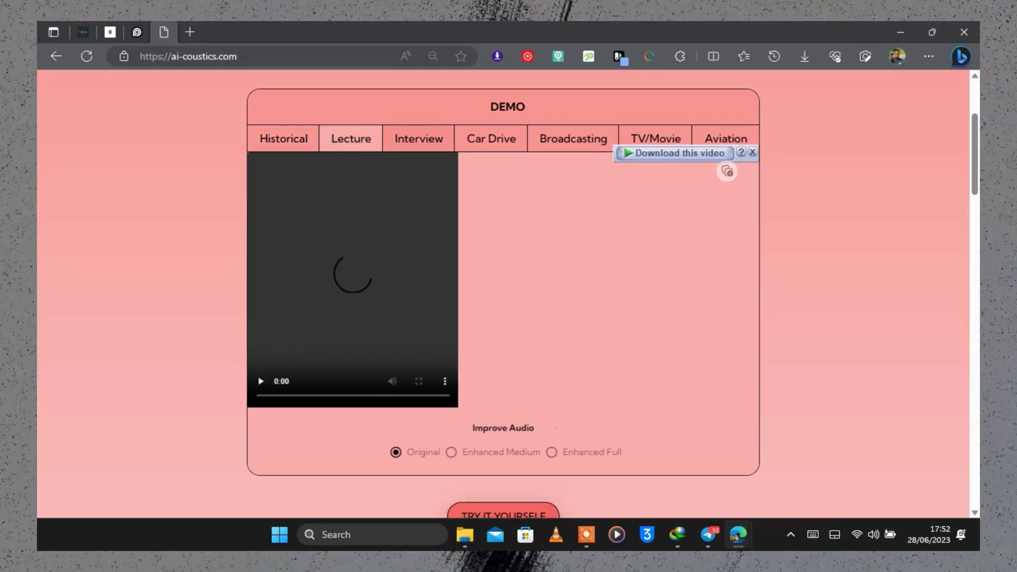
pyautogui.click(418, 138)
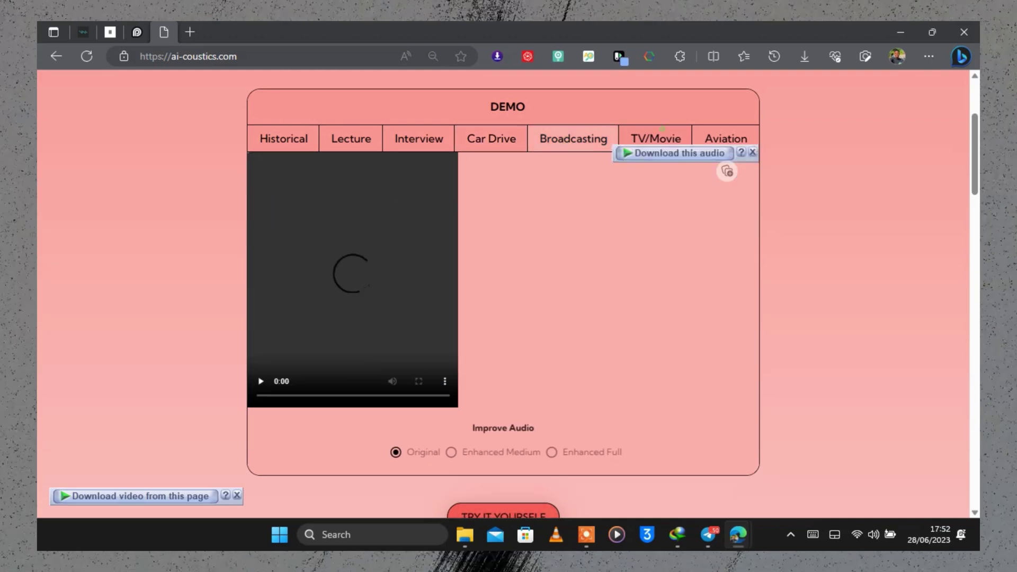
pyautogui.click(662, 130)
pyautogui.click(725, 137)
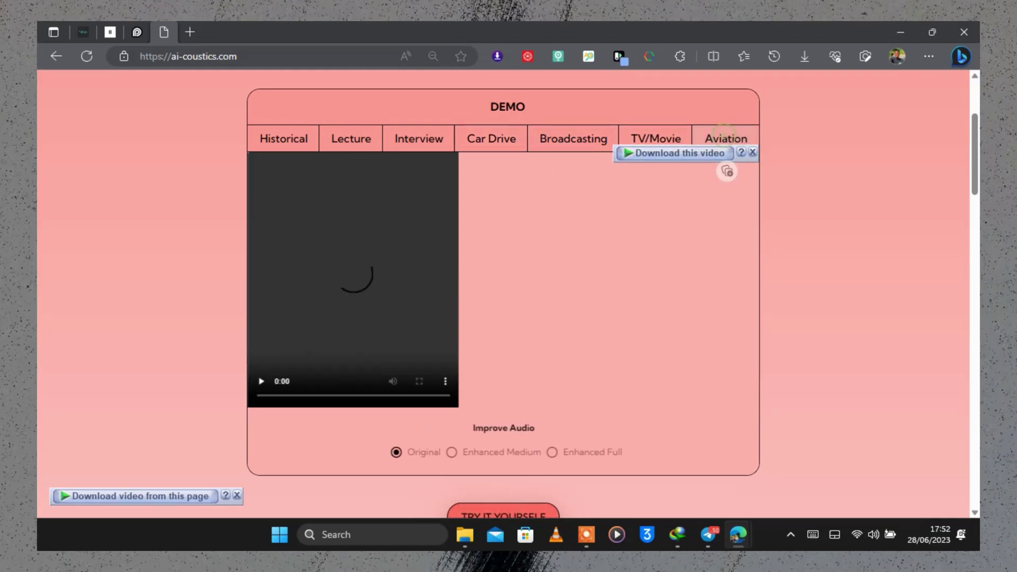
# Look over the speech technology description below the demo and open the site's try-it-yourself tool
pyautogui.scroll(-6, 503, 291)
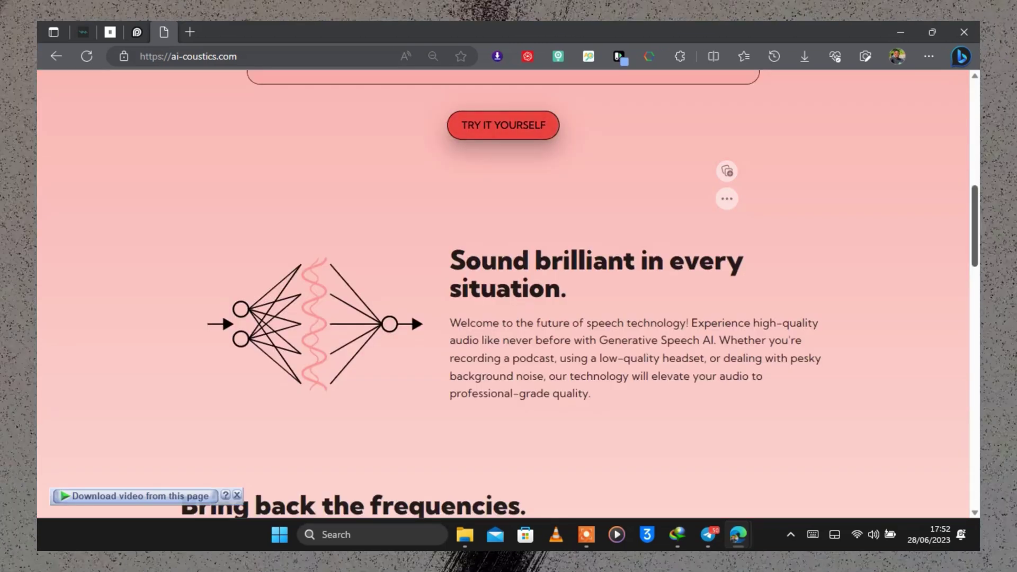
pyautogui.scroll(2, 503, 291)
pyautogui.scroll(2, 493, 364)
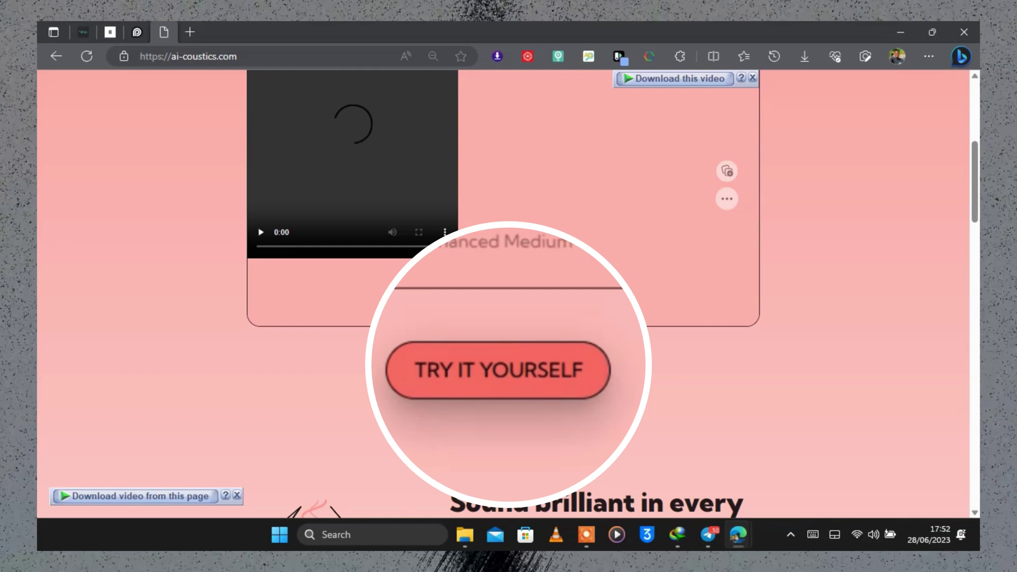
pyautogui.click(494, 365)
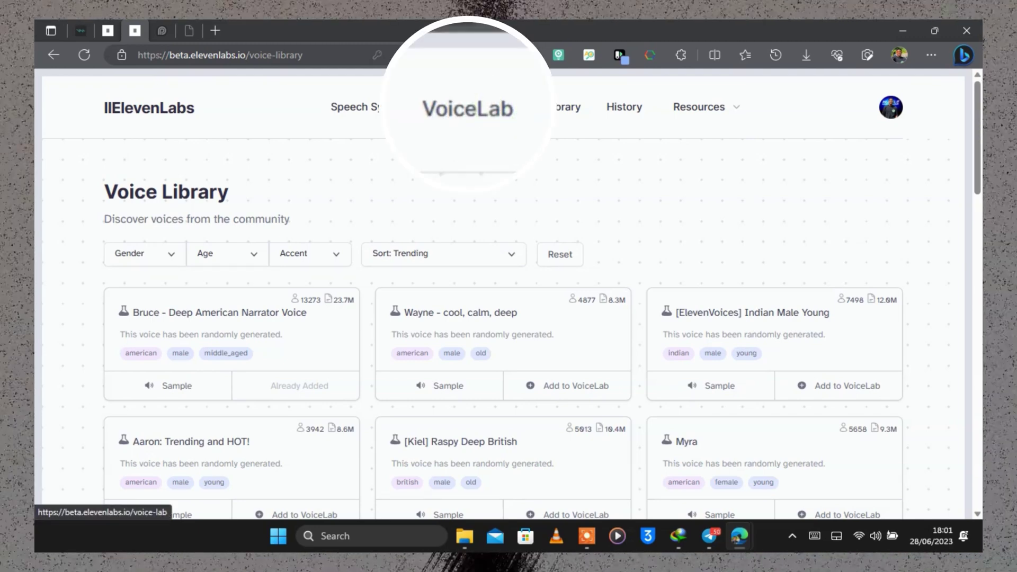
# In ElevenLabs, open VoiceLab and use the Expressive Romance Language Female Narrator voice for speech synthesis
pyautogui.click(468, 106)
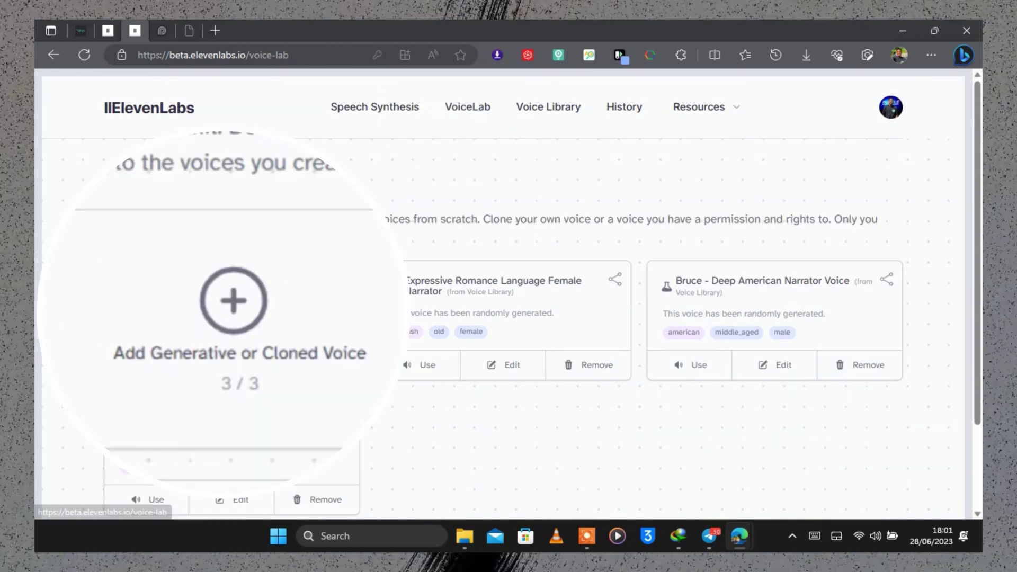
pyautogui.scroll(-2, 503, 291)
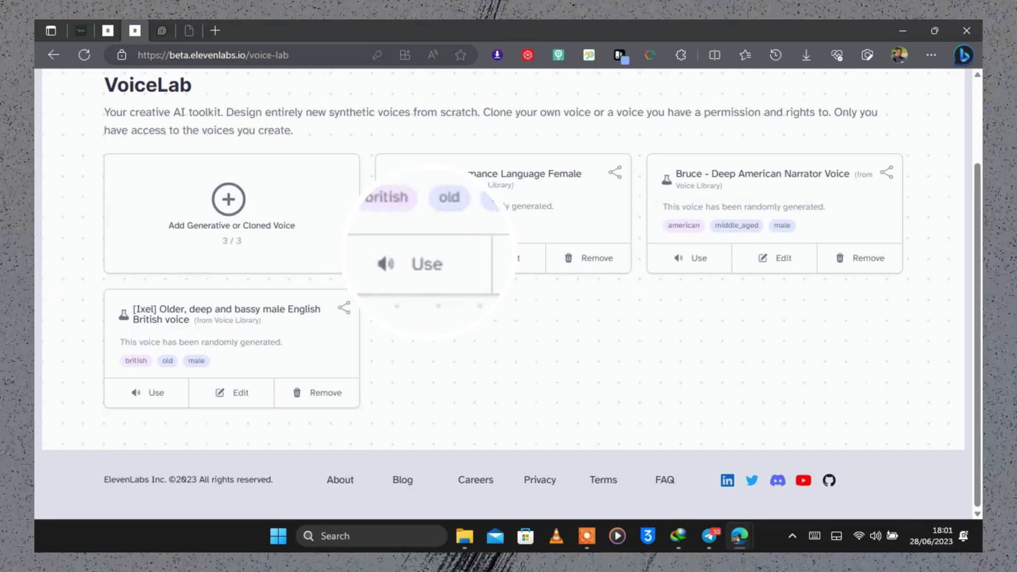
pyautogui.click(420, 258)
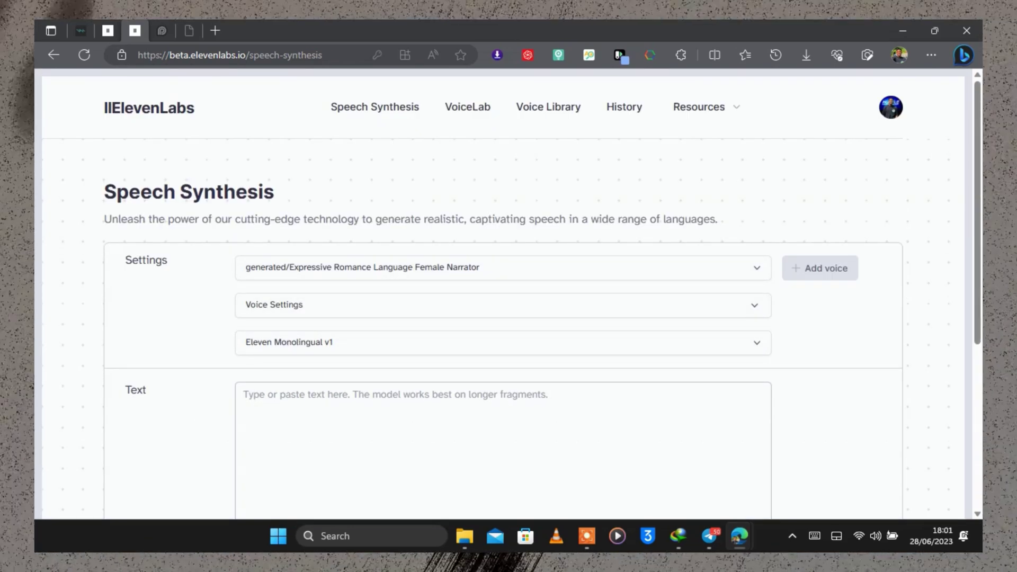
pyautogui.scroll(-1, 503, 294)
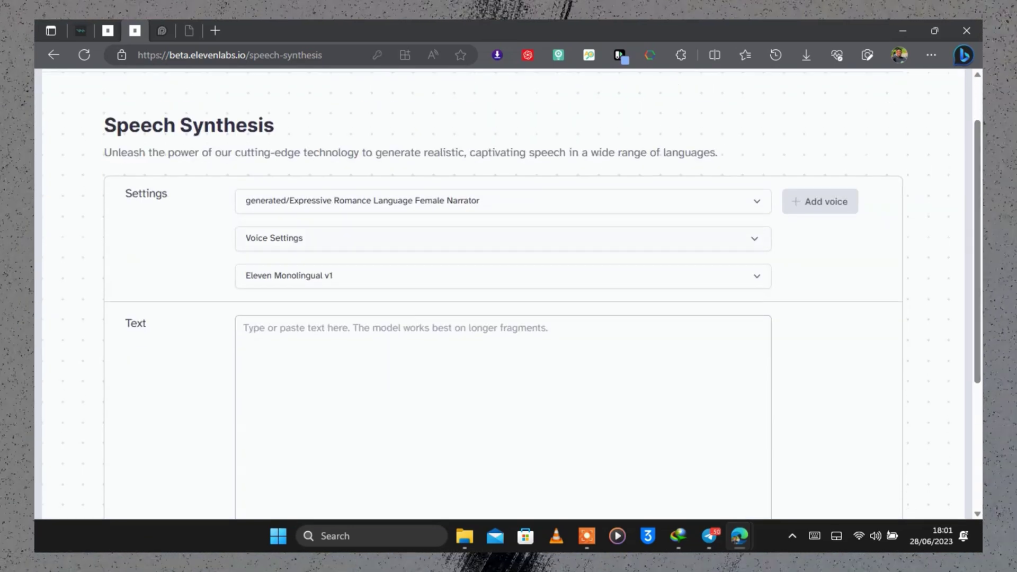
pyautogui.scroll(1, 504, 294)
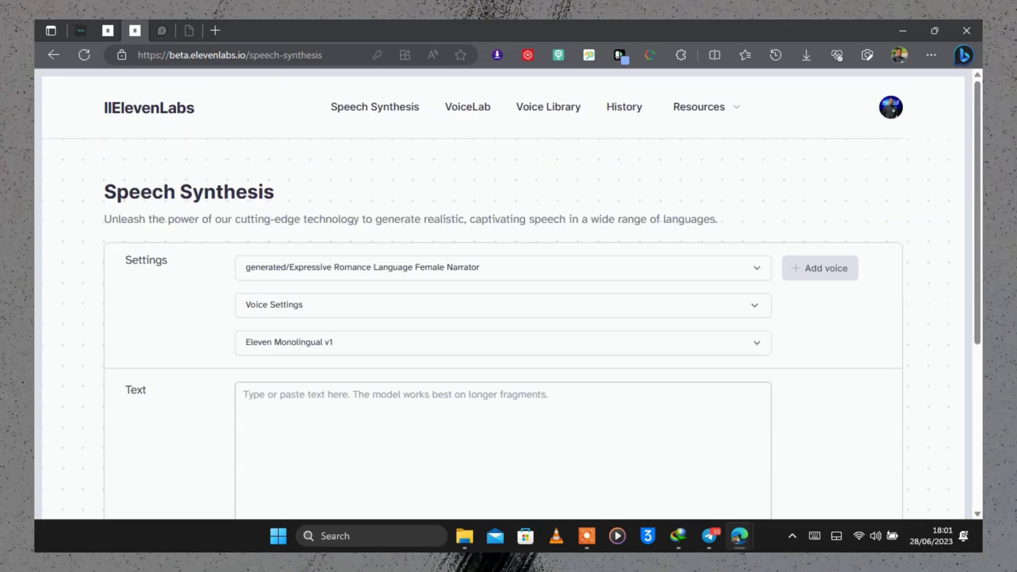
# Browse the Voice Library's trending voices and open the dialog for adding "Myriam - Teen Girl" to VoiceLab
pyautogui.click(548, 106)
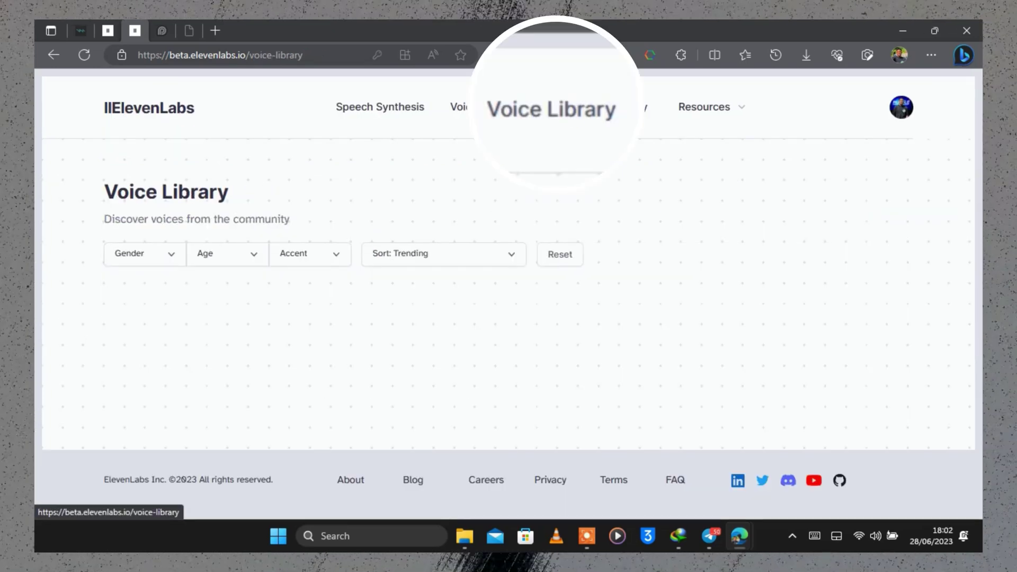
pyautogui.scroll(-3, 556, 106)
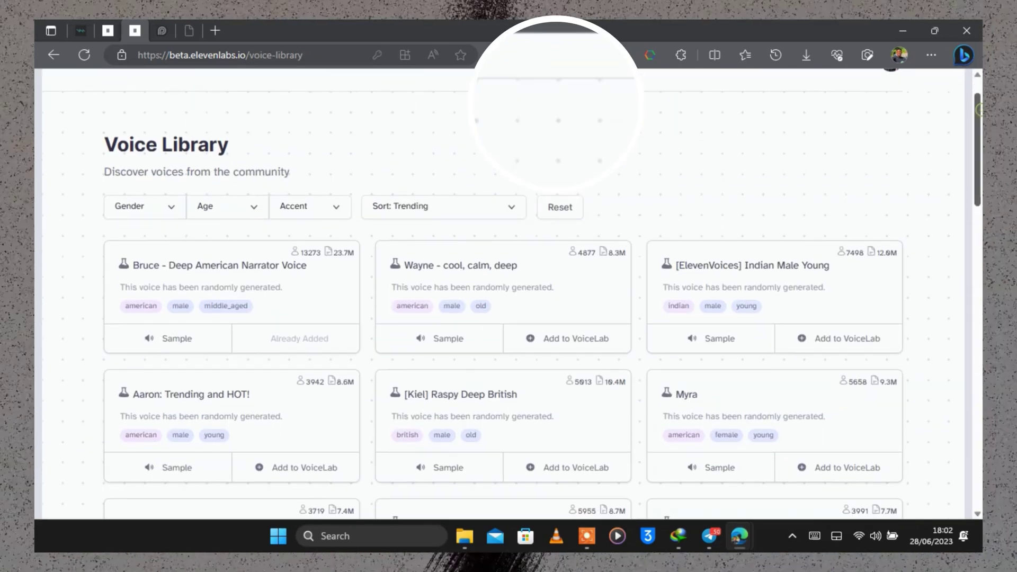
pyautogui.scroll(-8, 503, 294)
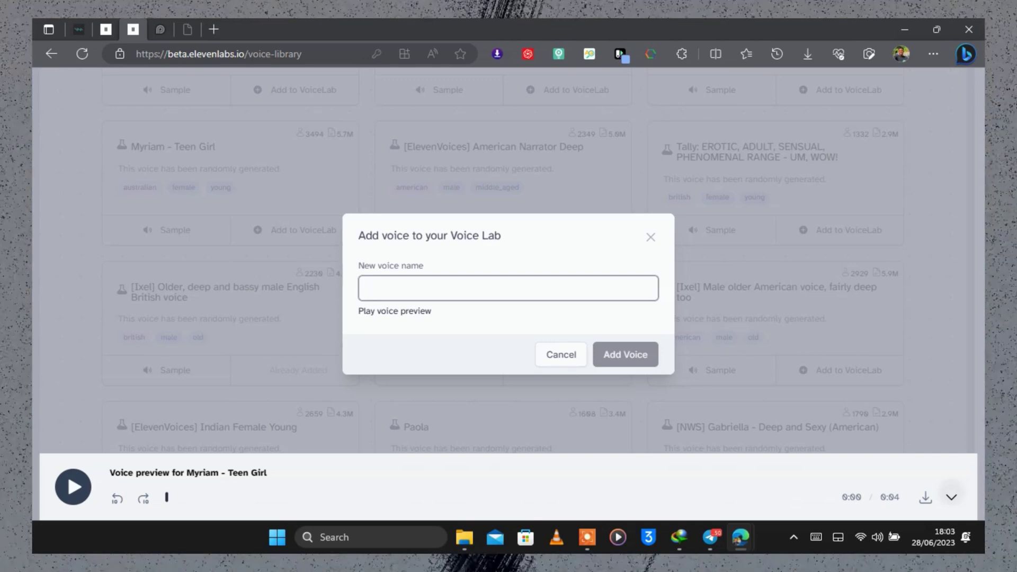
pyautogui.press('Return')
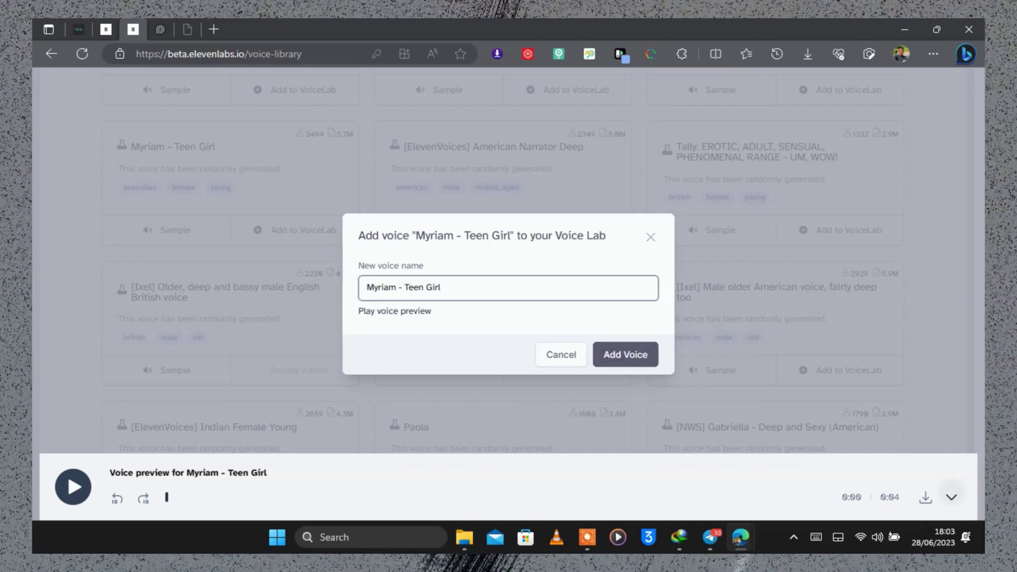
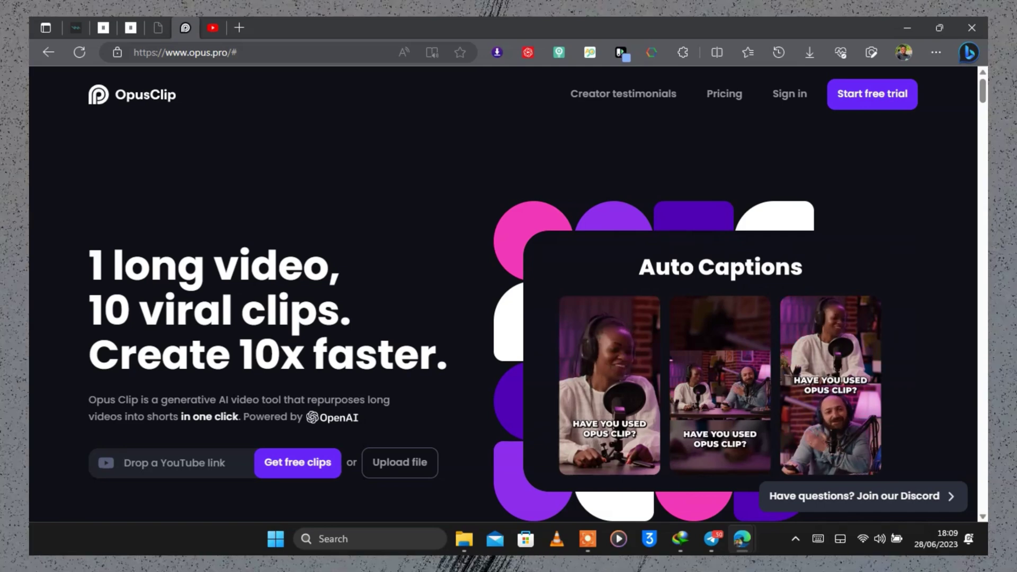
# Copy the share link of the YouTube video "I Tried Dropshipping With $0 for the First Time" and paste it into OpusClip's link field
pyautogui.hotkey('ctrl', 'Tab')
pyautogui.click(509, 483)
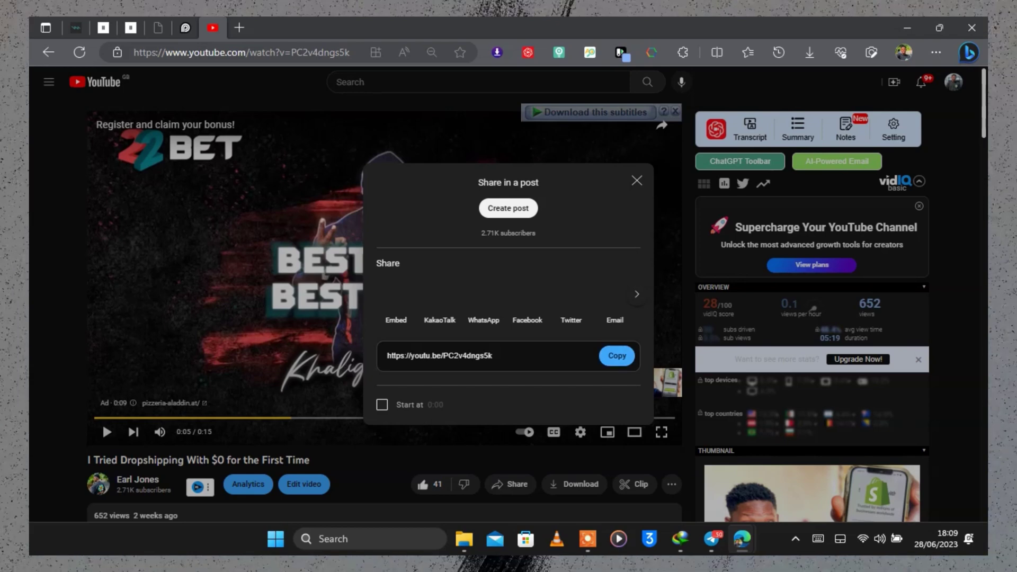
pyautogui.click(616, 356)
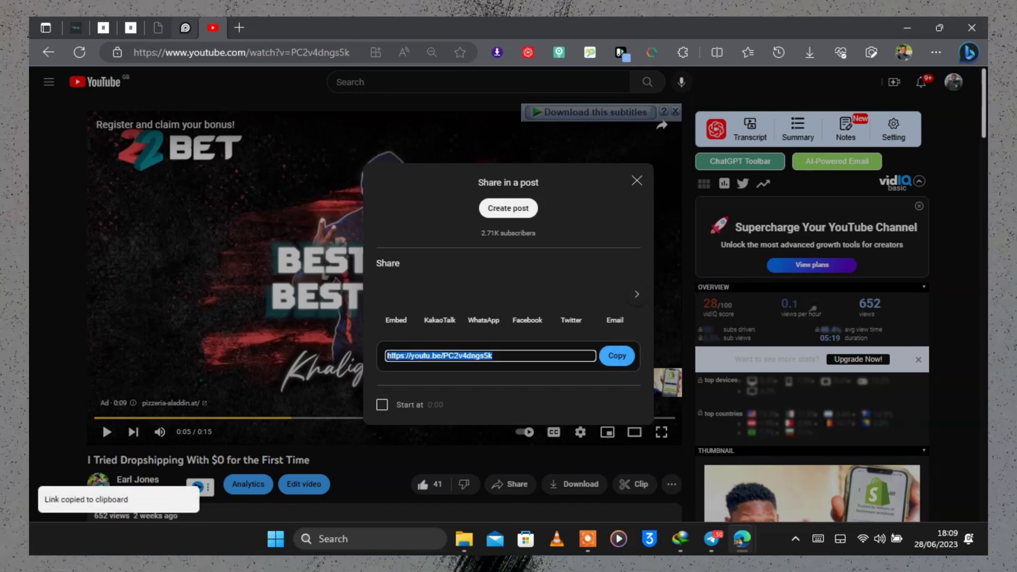
pyautogui.hotkey('ctrl', 'shift', 'Tab')
pyautogui.rightClick(159, 462)
pyautogui.click(196, 313)
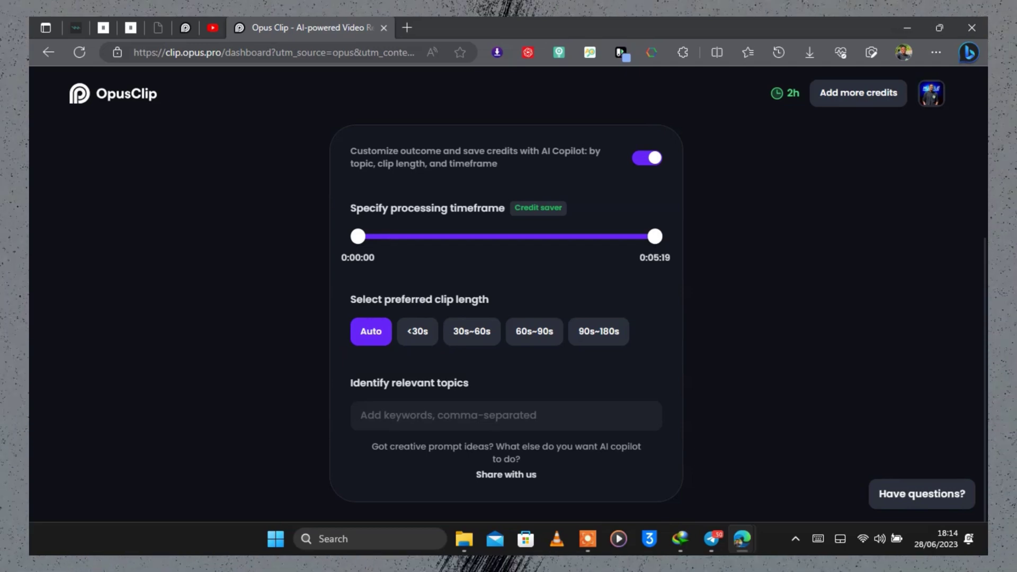
# Set the preferred clip length to <30s only, with none of the longer ranges selected
pyautogui.click(417, 331)
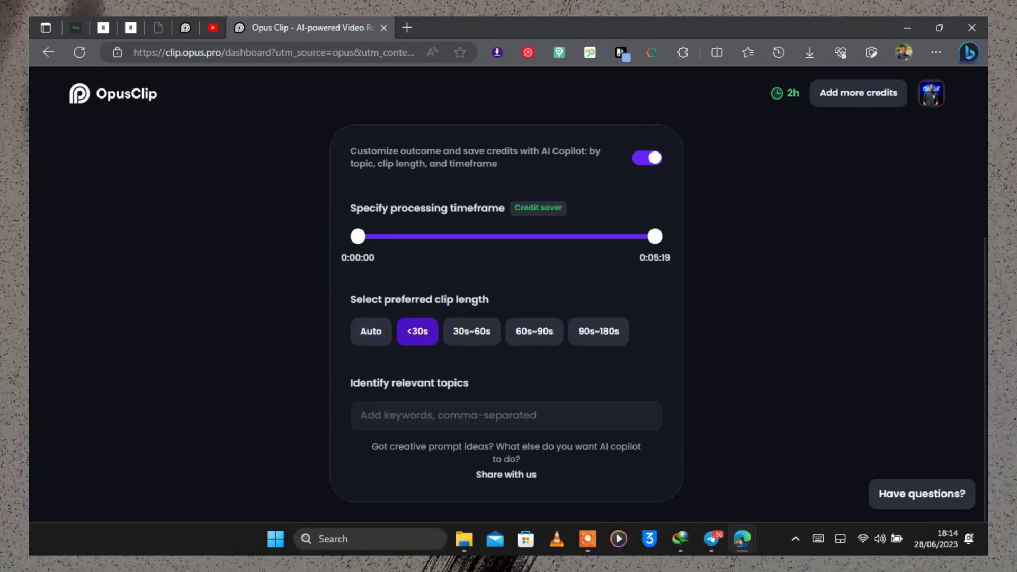
pyautogui.click(472, 331)
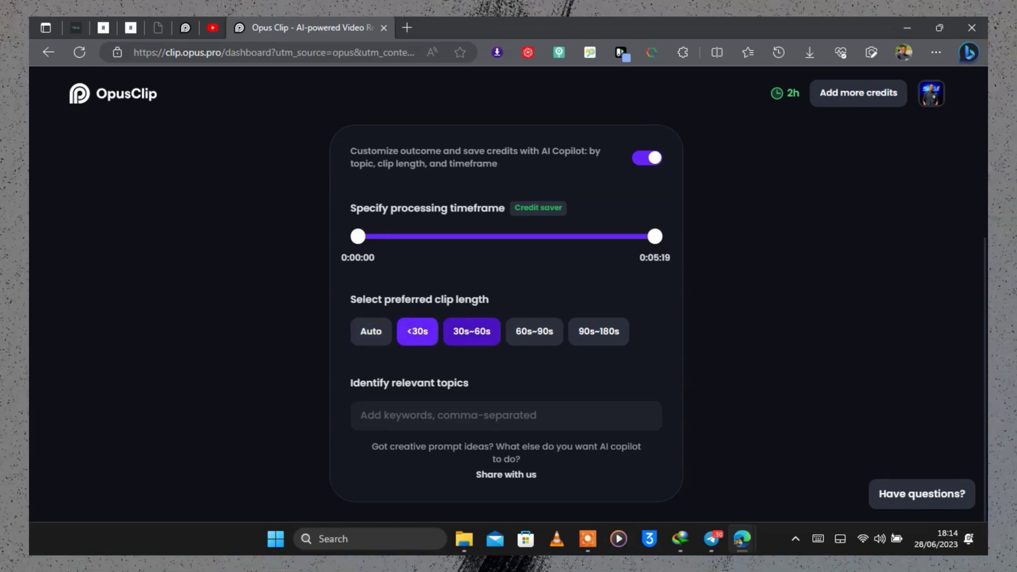
pyautogui.click(534, 331)
pyautogui.click(598, 331)
pyautogui.click(599, 331)
pyautogui.click(534, 331)
pyautogui.click(472, 331)
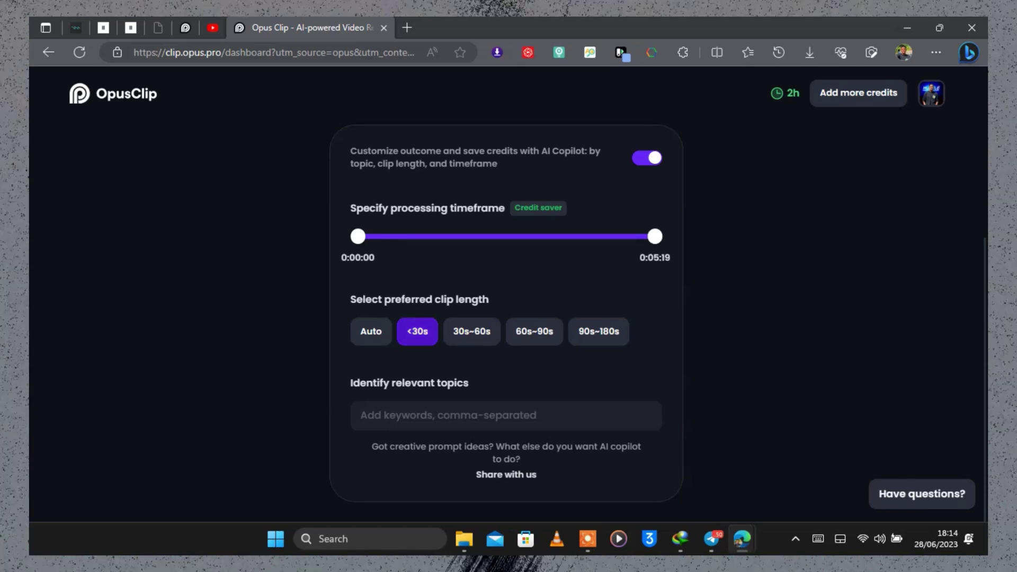
# Add "shopify" as the relevant topic and generate the clips from the linked YouTube video
pyautogui.click(361, 416)
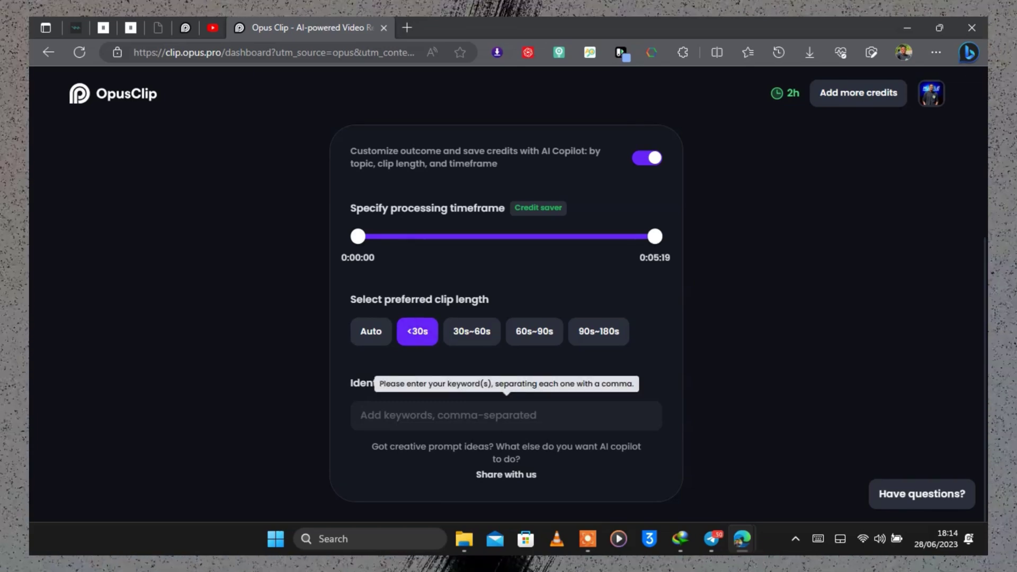
pyautogui.write('sh')
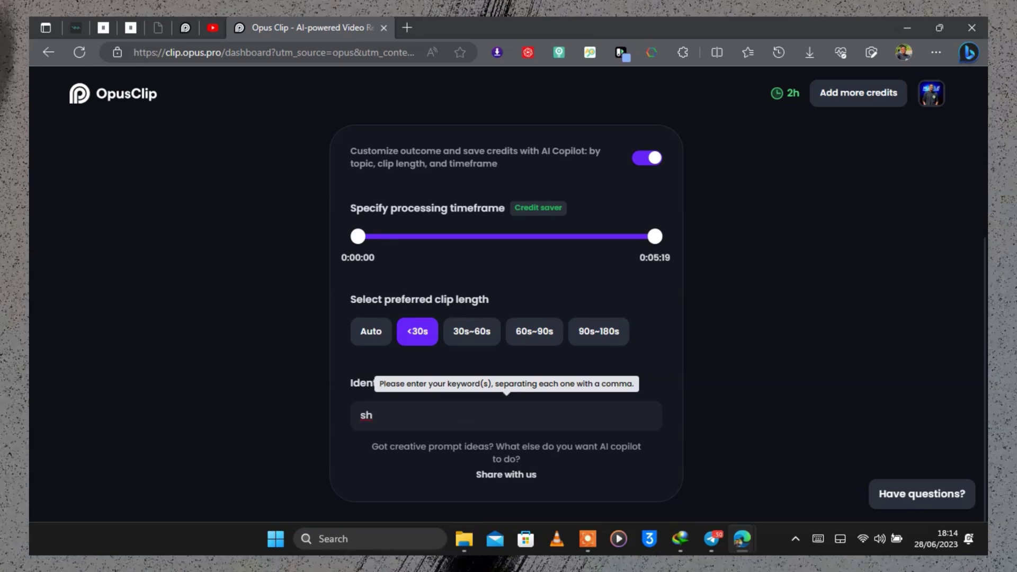
pyautogui.write('opify')
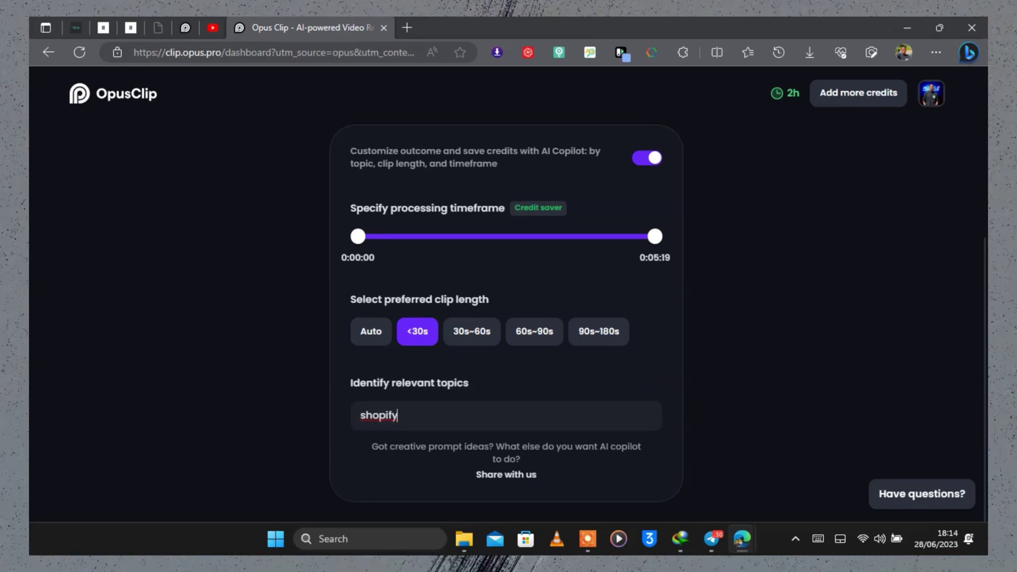
pyautogui.scroll(3, 506, 318)
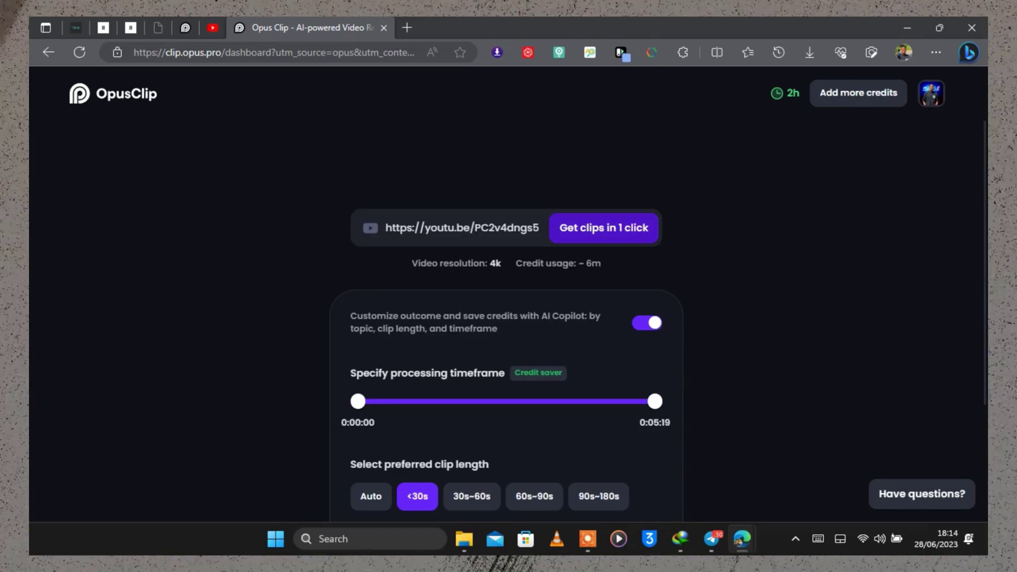
pyautogui.scroll(-3, 505, 318)
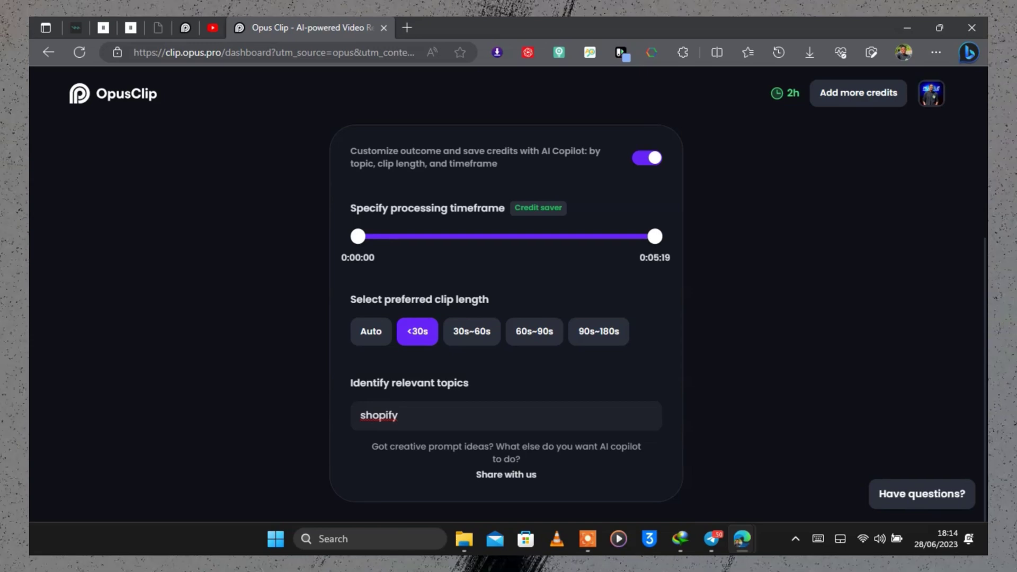
pyautogui.scroll(3, 506, 317)
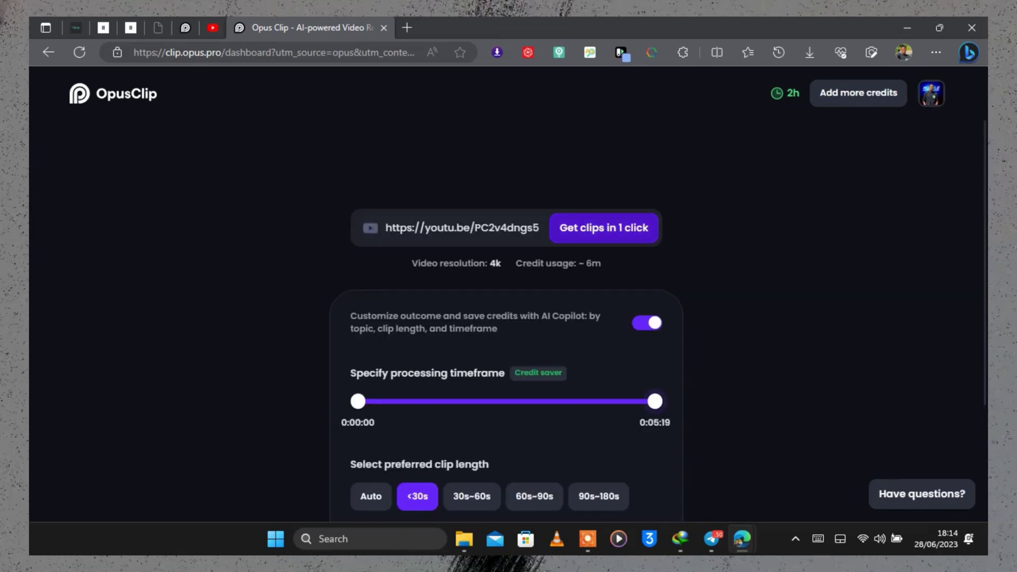
pyautogui.click(604, 228)
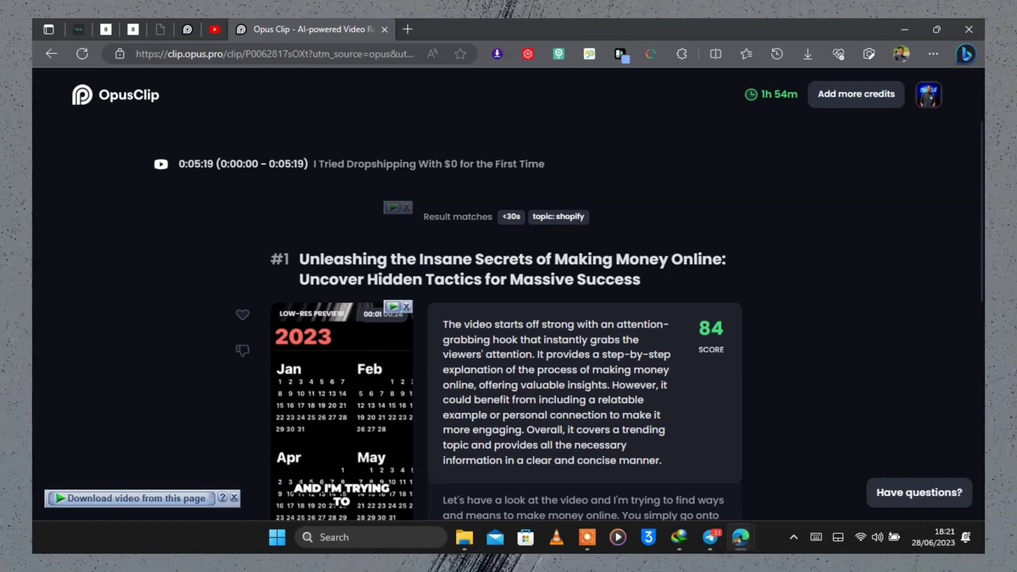
# Highlight the title of the #1 generated clip and open that clip in the clip editor
pyautogui.moveTo(300, 260); pyautogui.dragTo(641, 280)
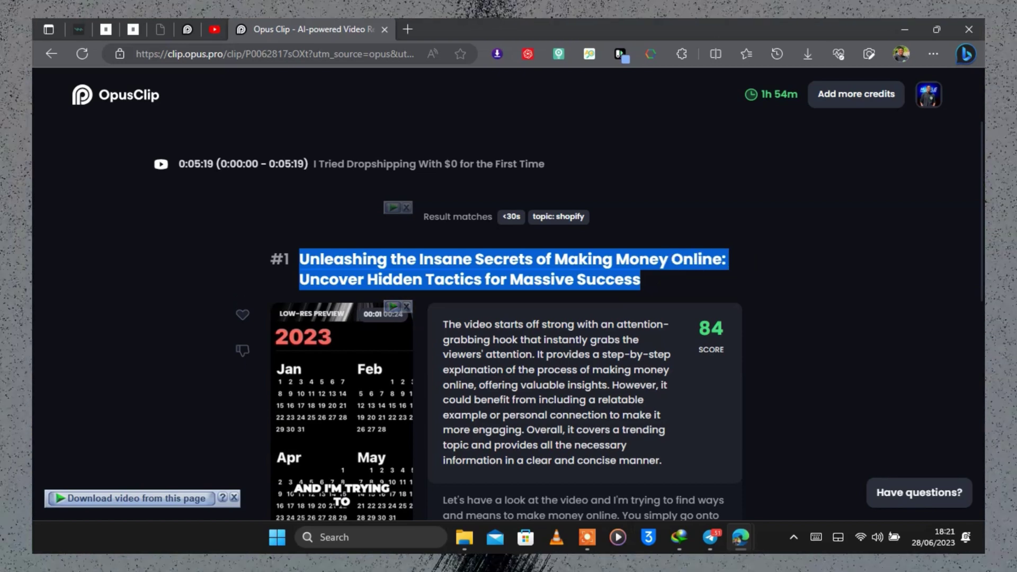
pyautogui.scroll(-5, 506, 318)
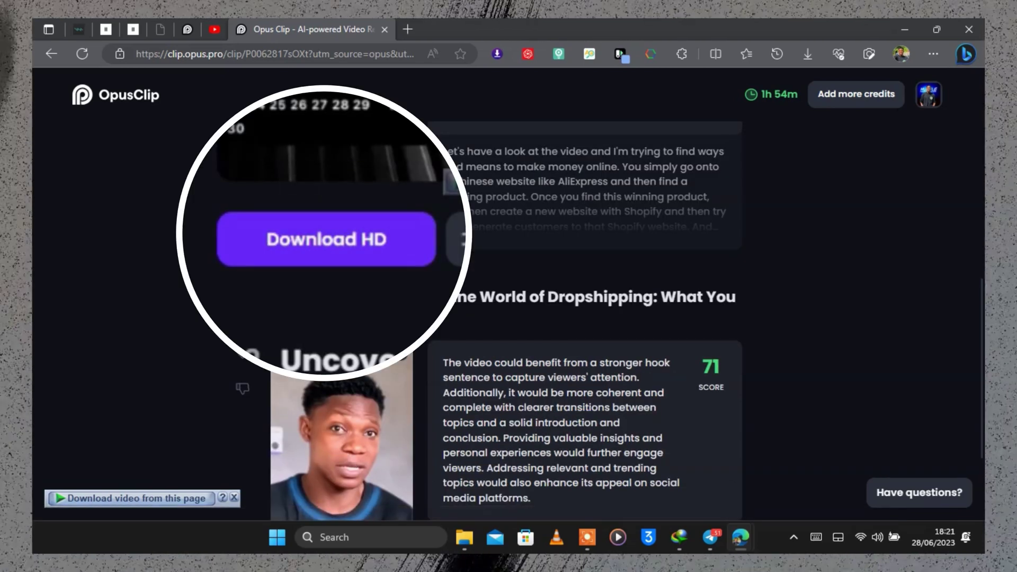
pyautogui.click(399, 237)
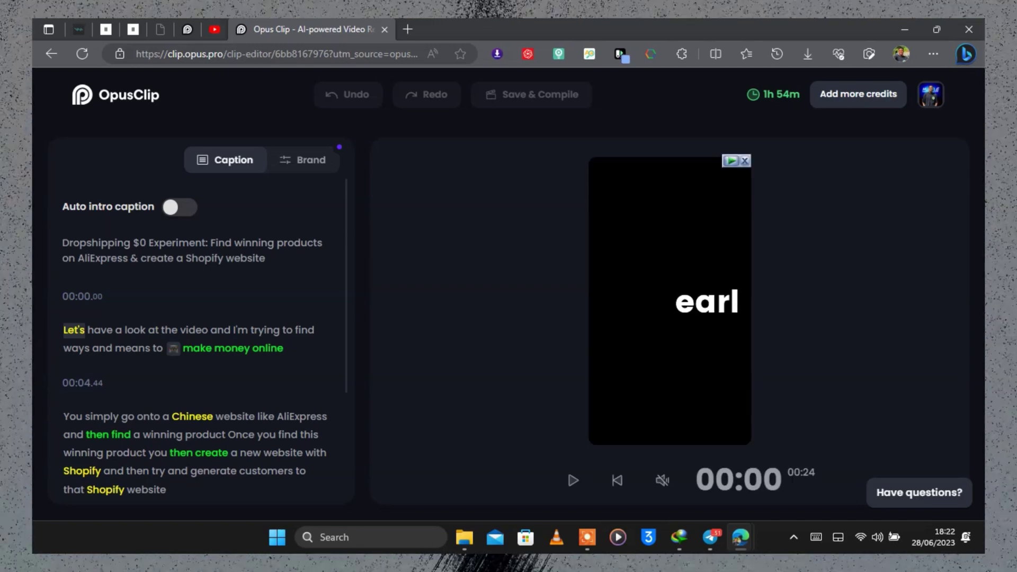
# Open the caption text at "watched" in the 00:16.55 segment for editing
pyautogui.scroll(-3, 196, 339)
pyautogui.moveTo(218, 406)
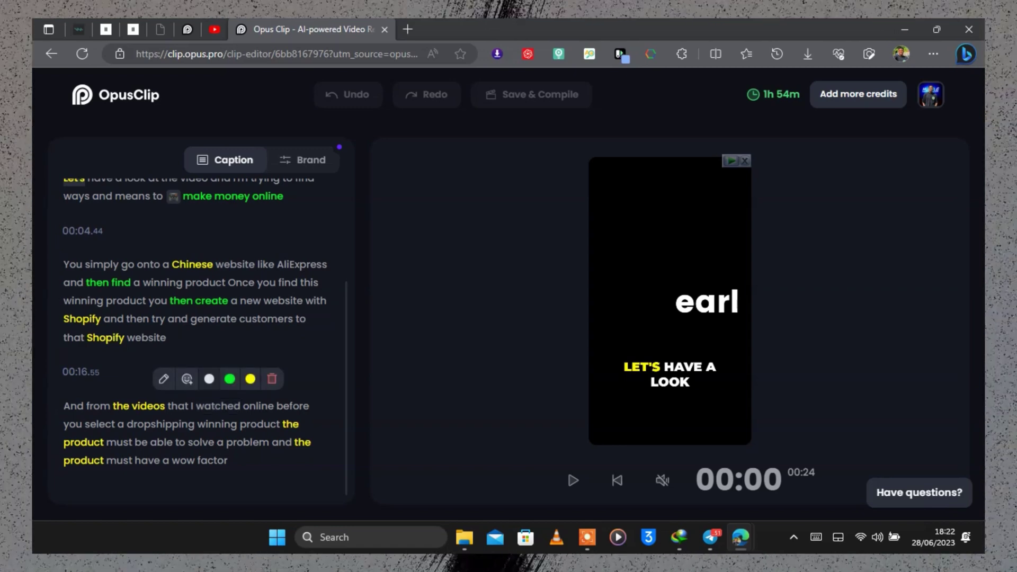
pyautogui.click(204, 405)
pyautogui.click(203, 405)
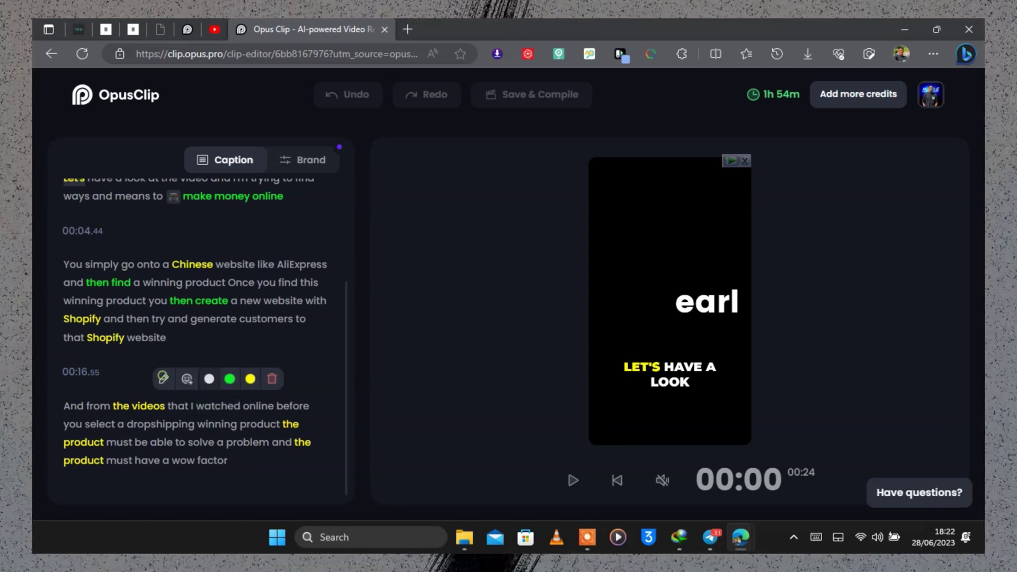
pyautogui.click(162, 378)
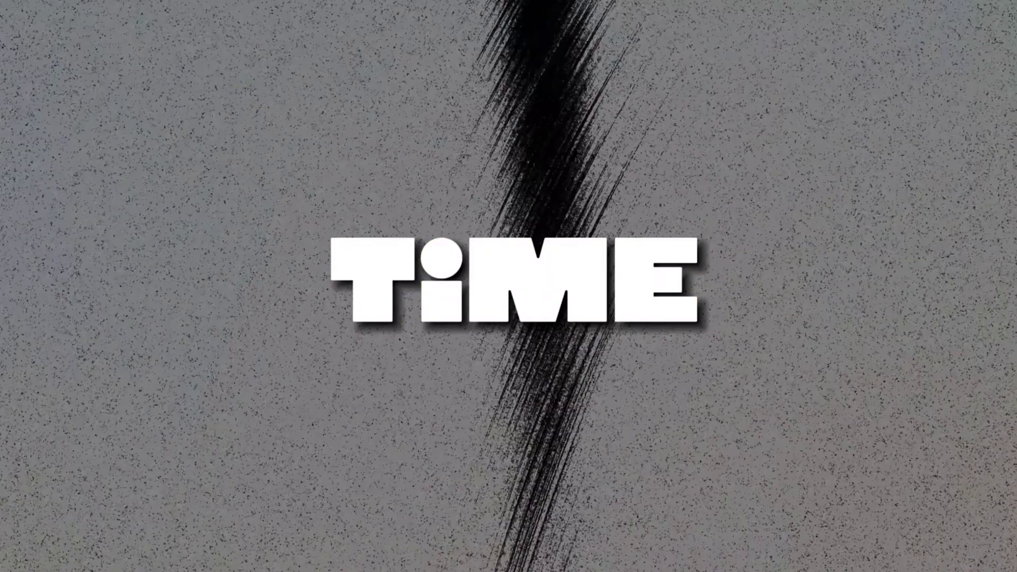